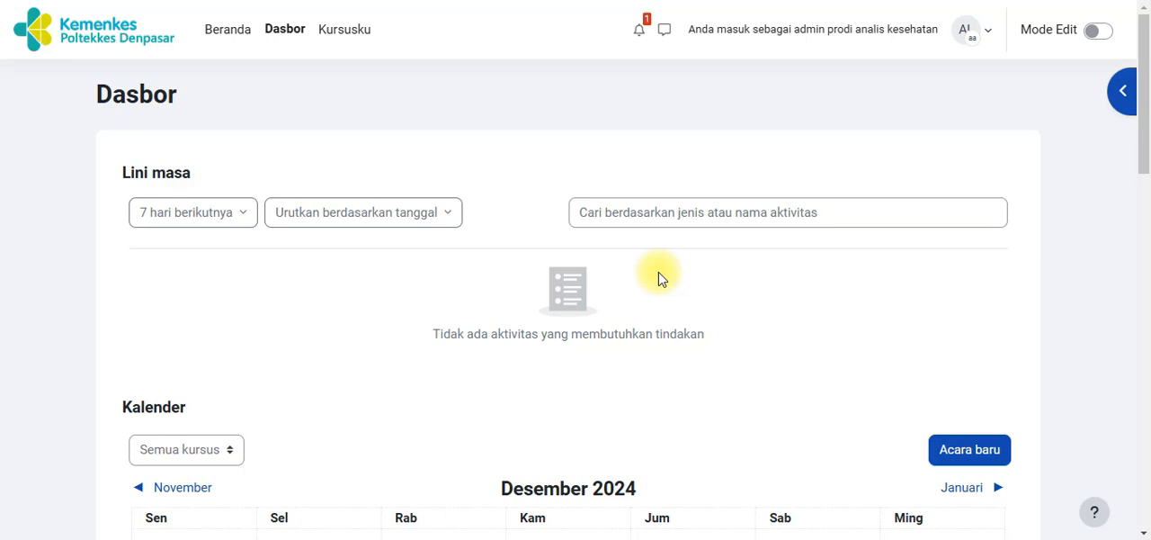
Open Tes Course from the list of own courses and turn on edit mode
{"action": "left_click", "coordinate": [341, 41]}
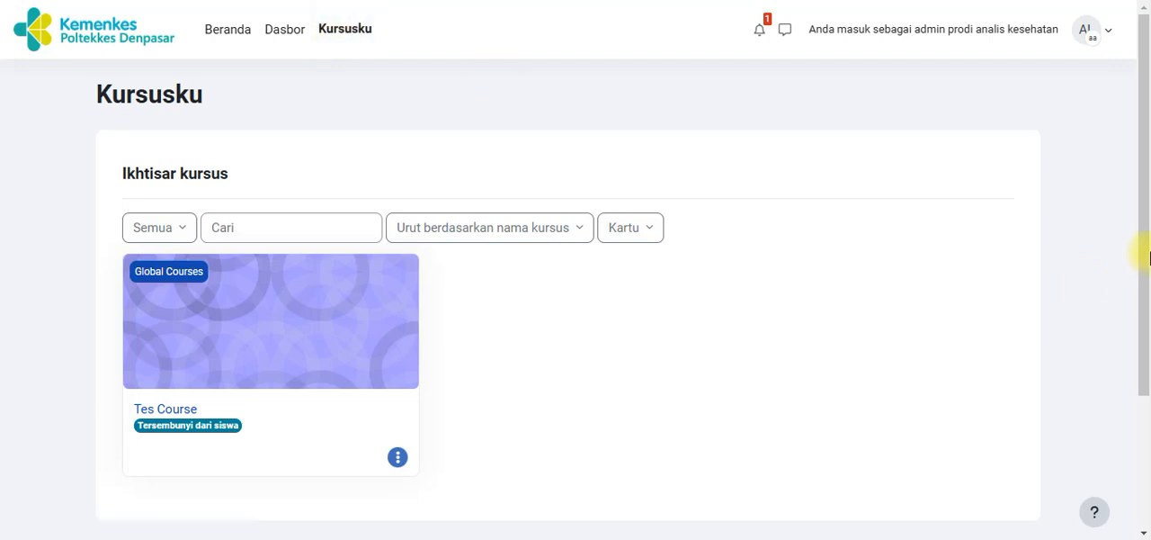
{"action": "scroll", "coordinate": [1147, 258], "scroll_direction": "down", "scroll_amount": 3}
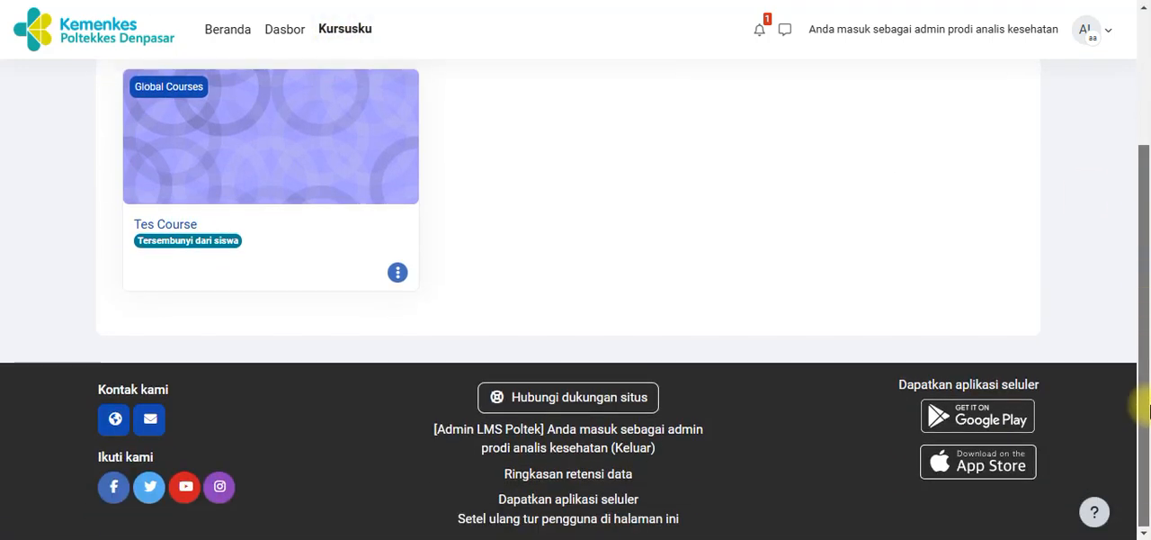
{"action": "scroll", "coordinate": [1146, 270], "scroll_direction": "up", "scroll_amount": 2}
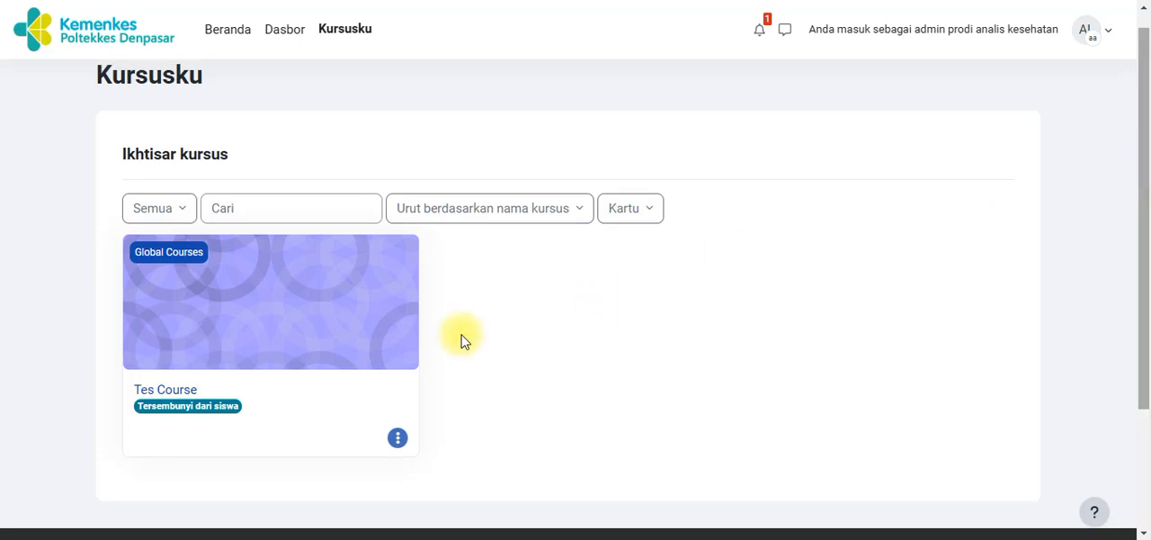
{"action": "left_click", "coordinate": [156, 390]}
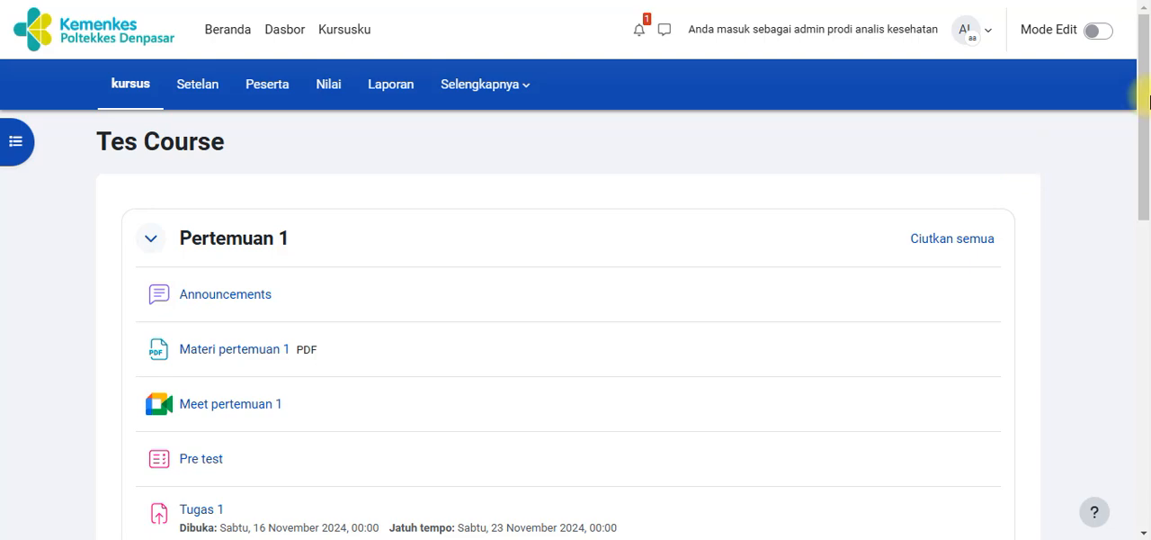
{"action": "mouse_move", "coordinate": [1149, 101]}
{"action": "left_mouse_down"}
{"action": "mouse_move", "coordinate": [1148, 355]}
{"action": "mouse_move", "coordinate": [1142, 72]}
{"action": "mouse_move", "coordinate": [1143, 90]}
{"action": "left_mouse_up"}
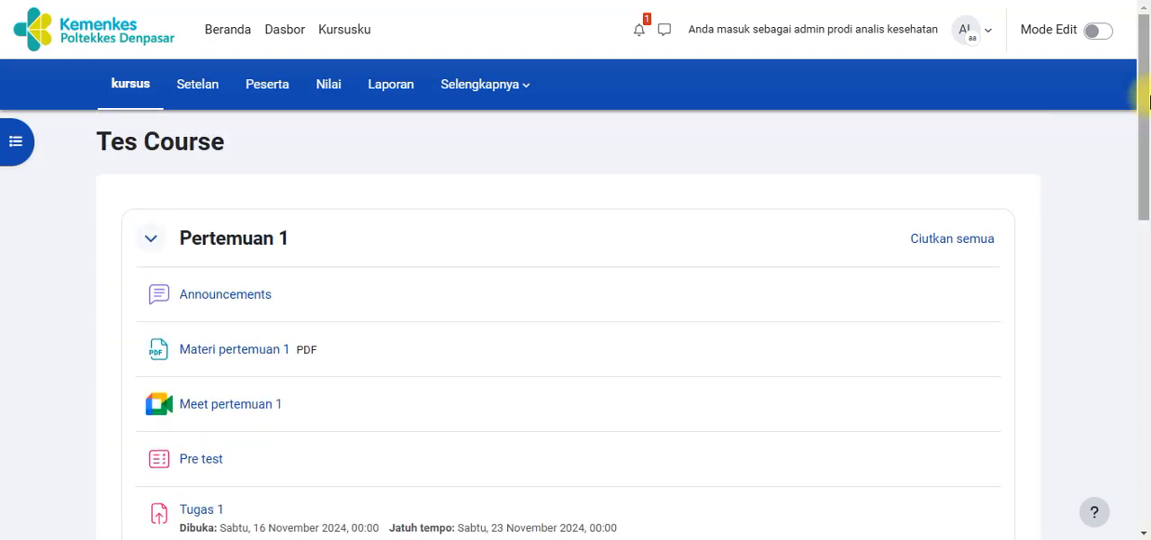
{"action": "left_click", "coordinate": [1099, 34]}
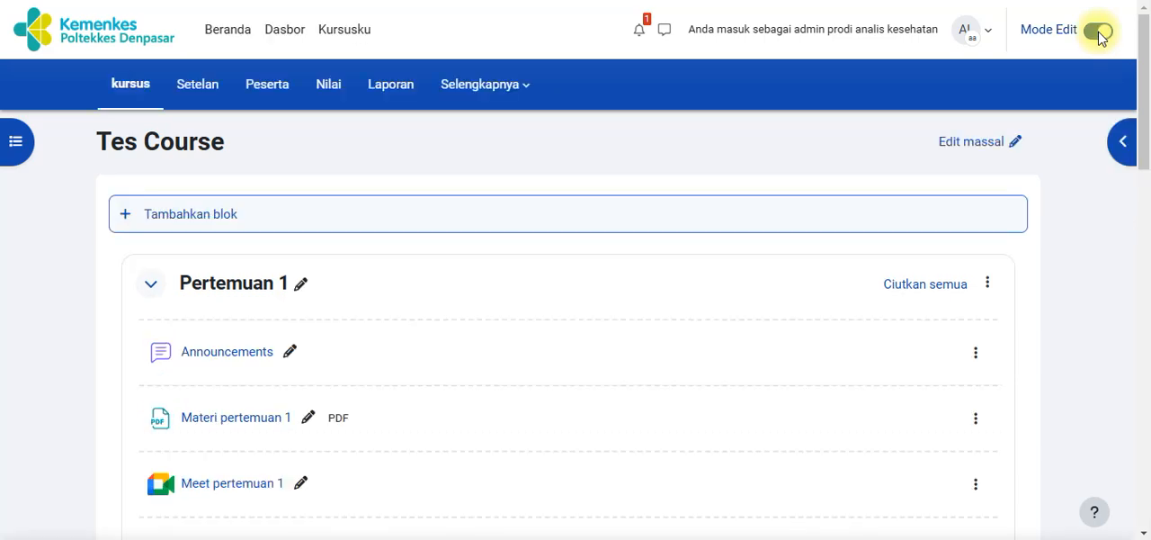
Delete the three empty "Topik baru" sections at the end of the course
{"action": "left_click_drag", "start_coordinate": [1146, 81], "coordinate": [1149, 389]}
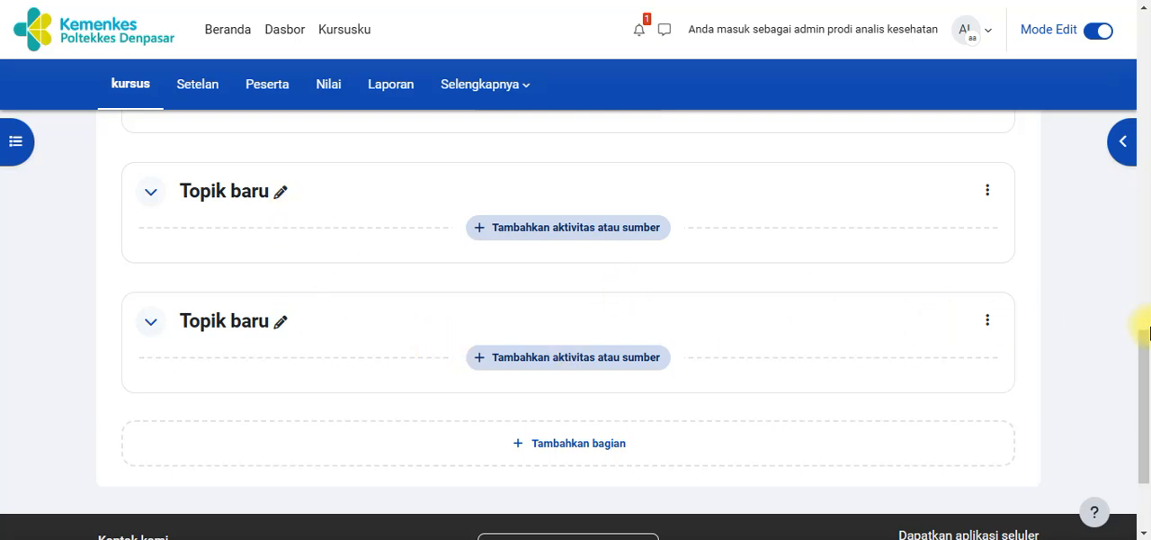
{"action": "left_click_drag", "start_coordinate": [1144, 362], "coordinate": [1144, 358]}
{"action": "left_click", "coordinate": [987, 333]}
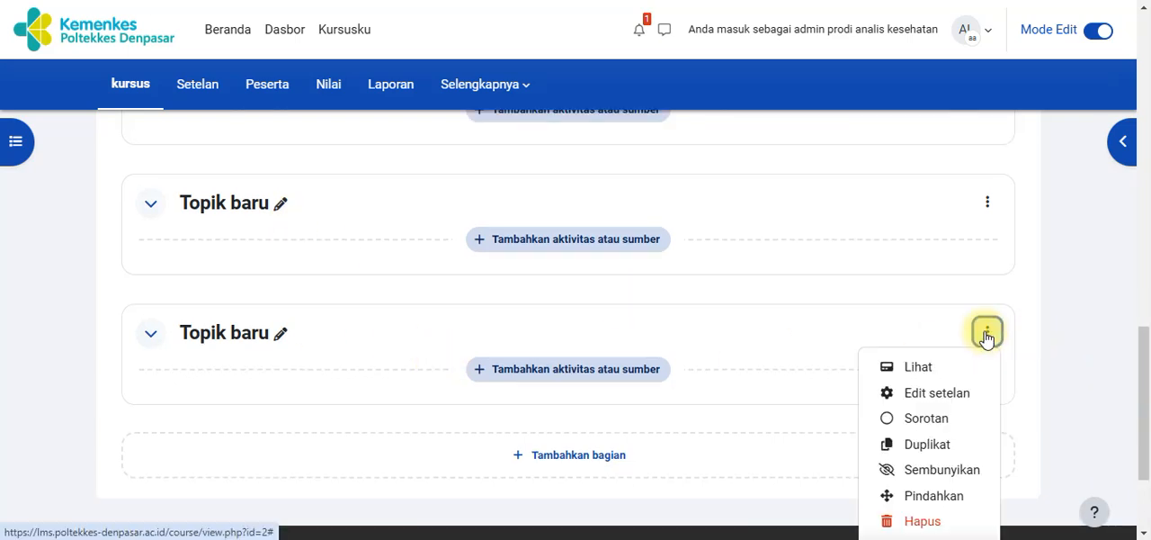
{"action": "left_click", "coordinate": [925, 519]}
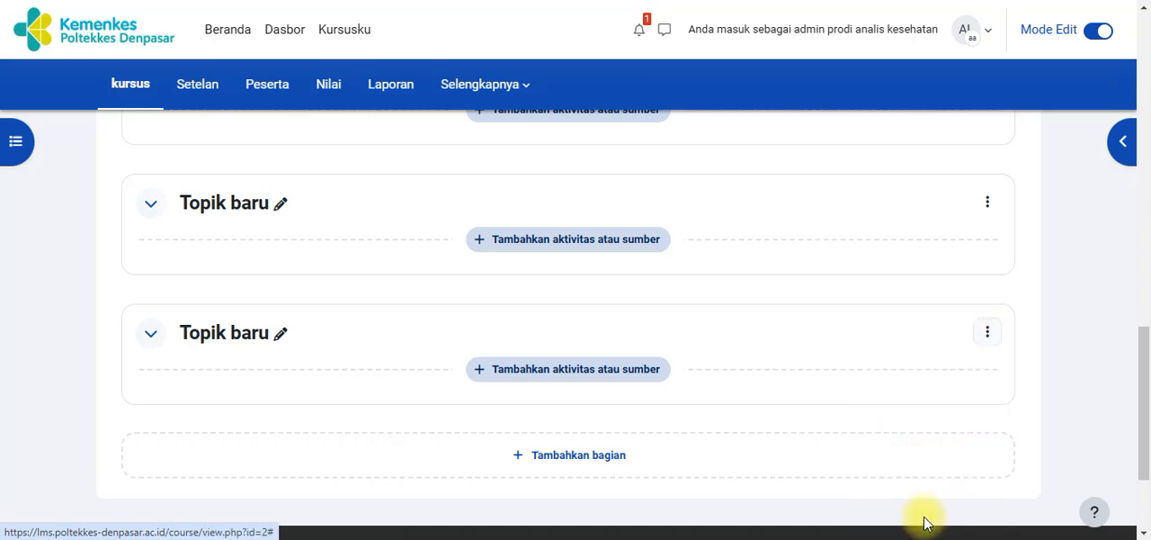
{"action": "left_click", "coordinate": [987, 203]}
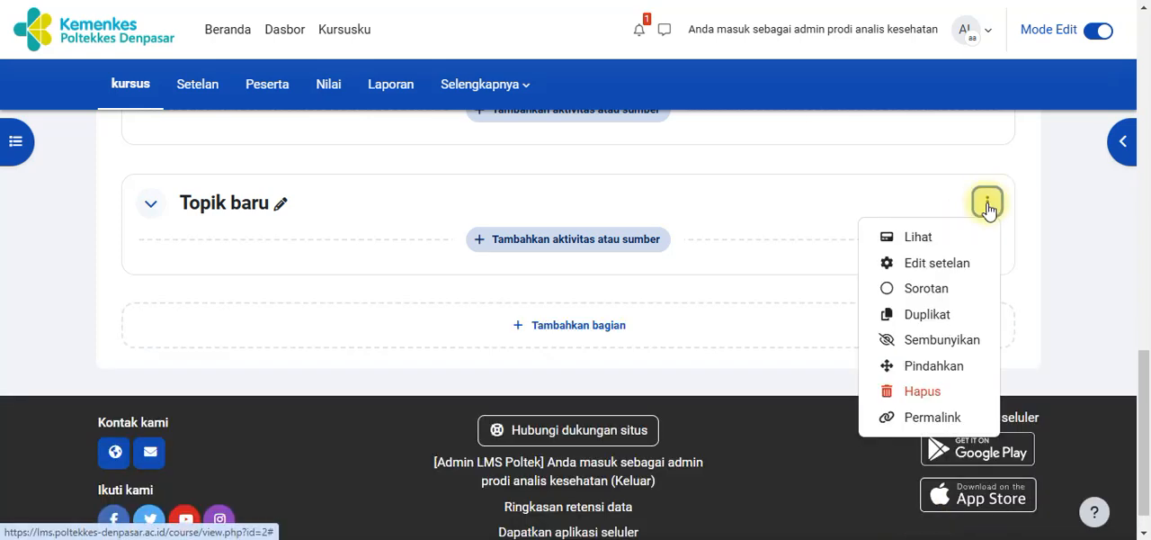
{"action": "left_click", "coordinate": [919, 397]}
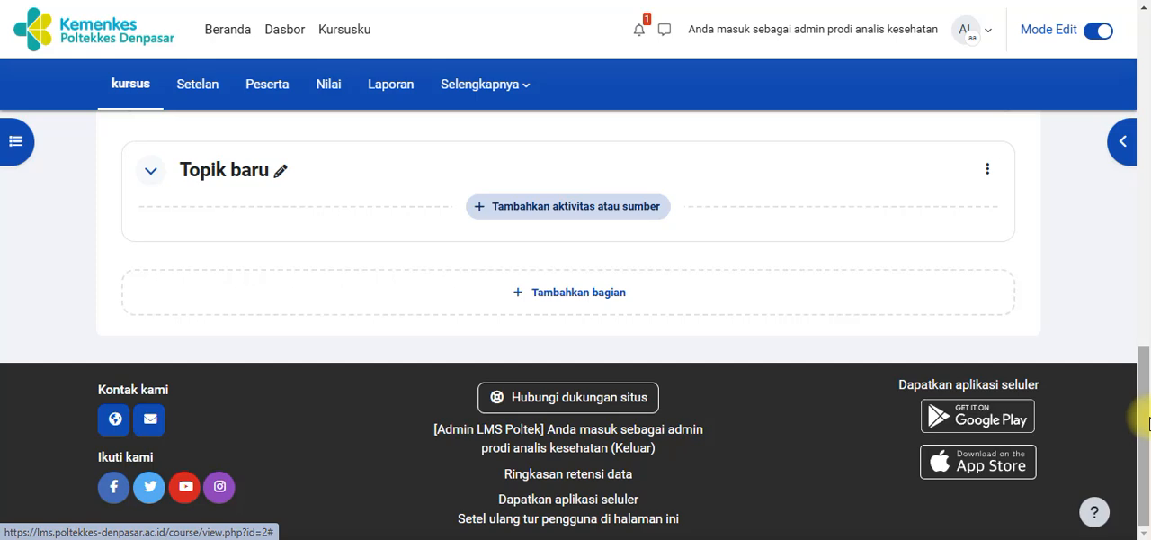
{"action": "left_click_drag", "start_coordinate": [1147, 422], "coordinate": [1150, 376]}
{"action": "left_click", "coordinate": [988, 329]}
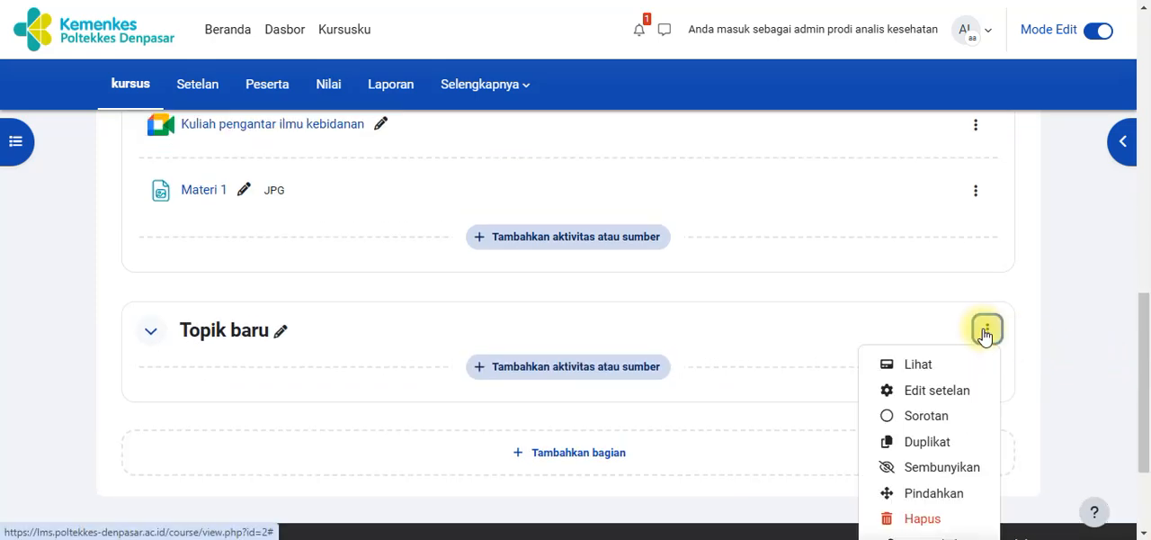
{"action": "left_click", "coordinate": [902, 518]}
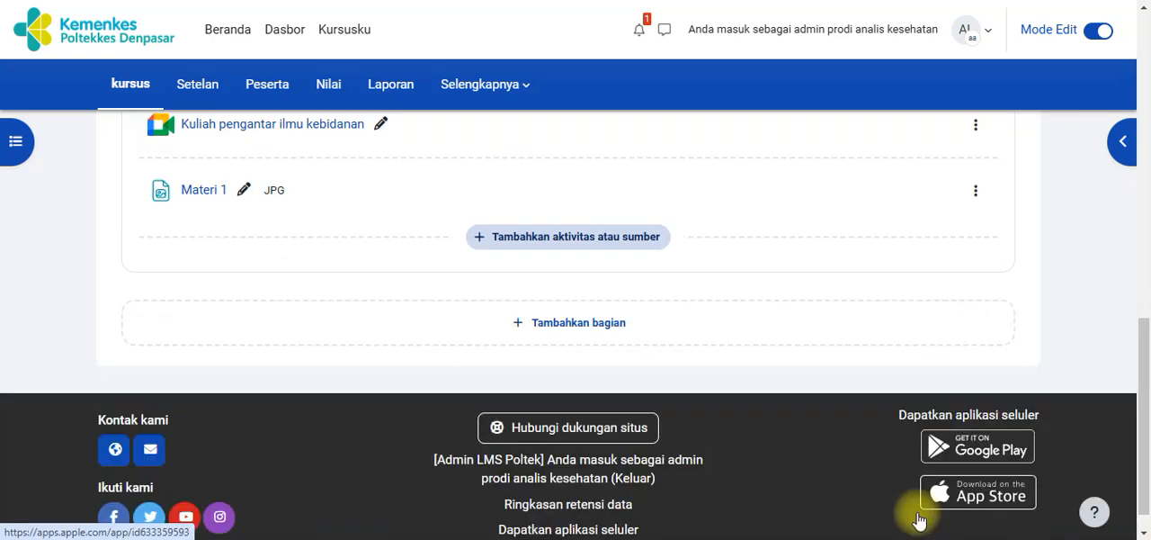
Add a new section at the end of the course and name it "Pertemuan 5"
{"action": "left_click_drag", "start_coordinate": [1149, 380], "coordinate": [1144, 374]}
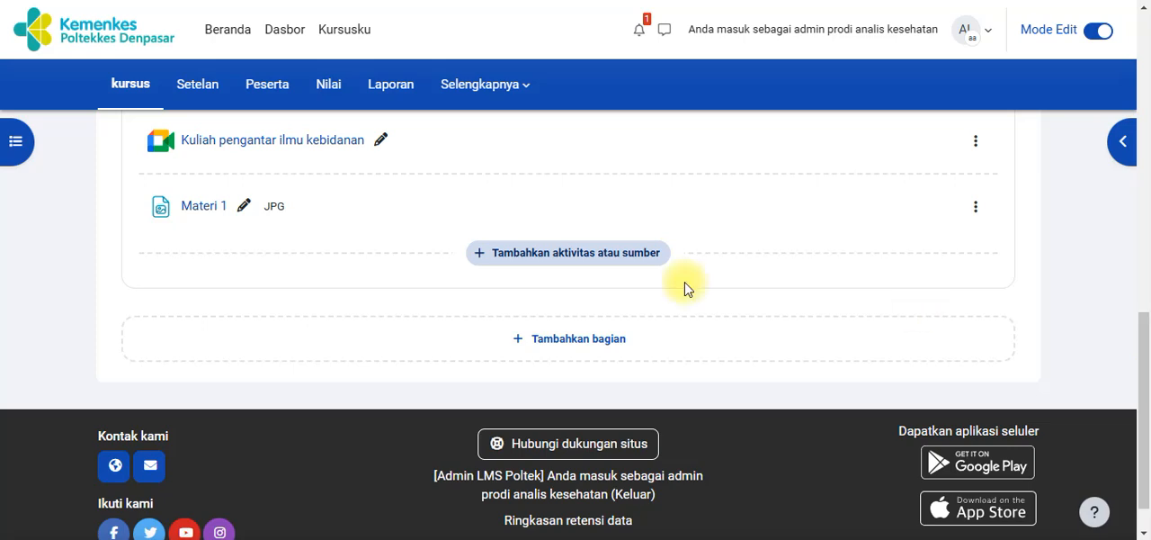
{"action": "left_click", "coordinate": [587, 342]}
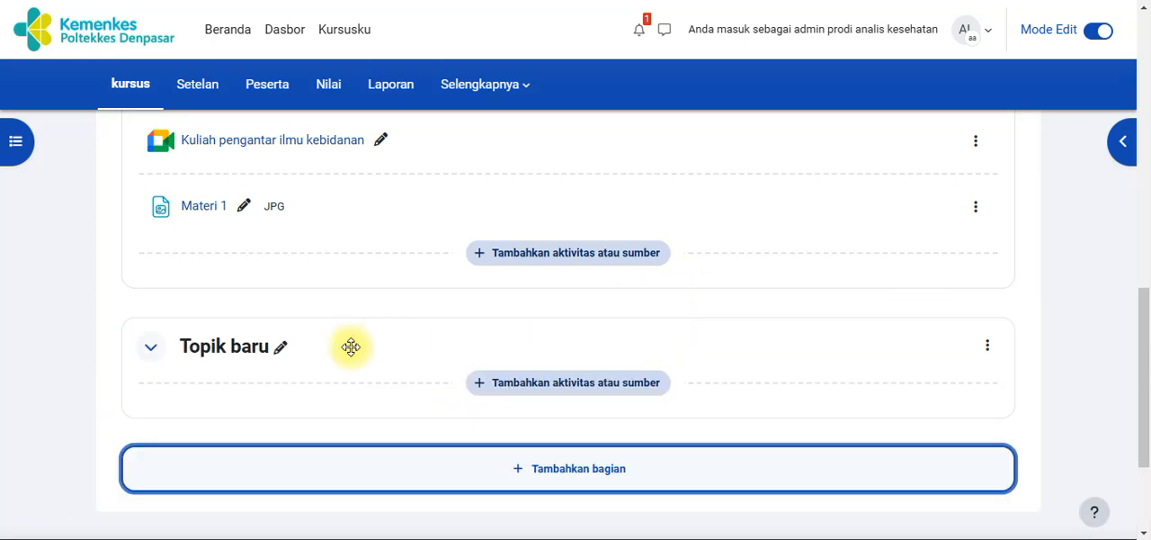
{"action": "left_click", "coordinate": [282, 351]}
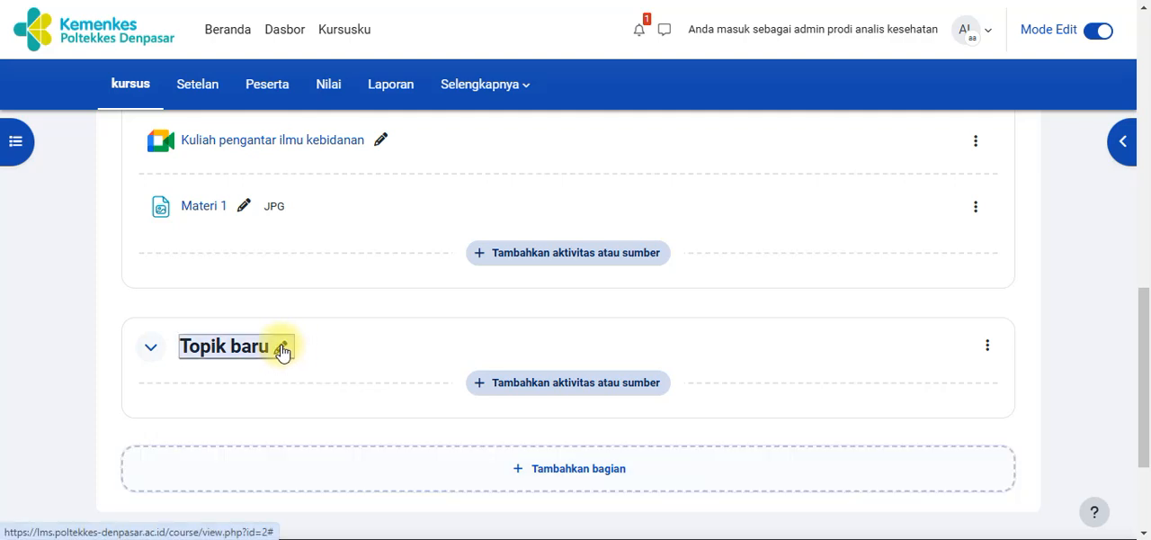
{"action": "key", "text": "BackSpace"}
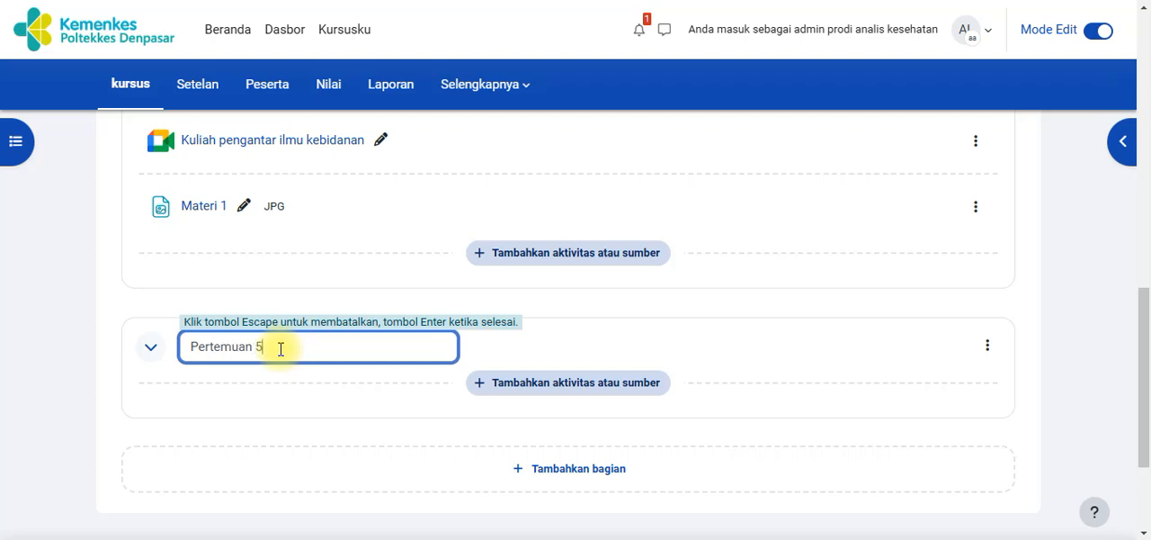
{"action": "key", "text": "Return"}
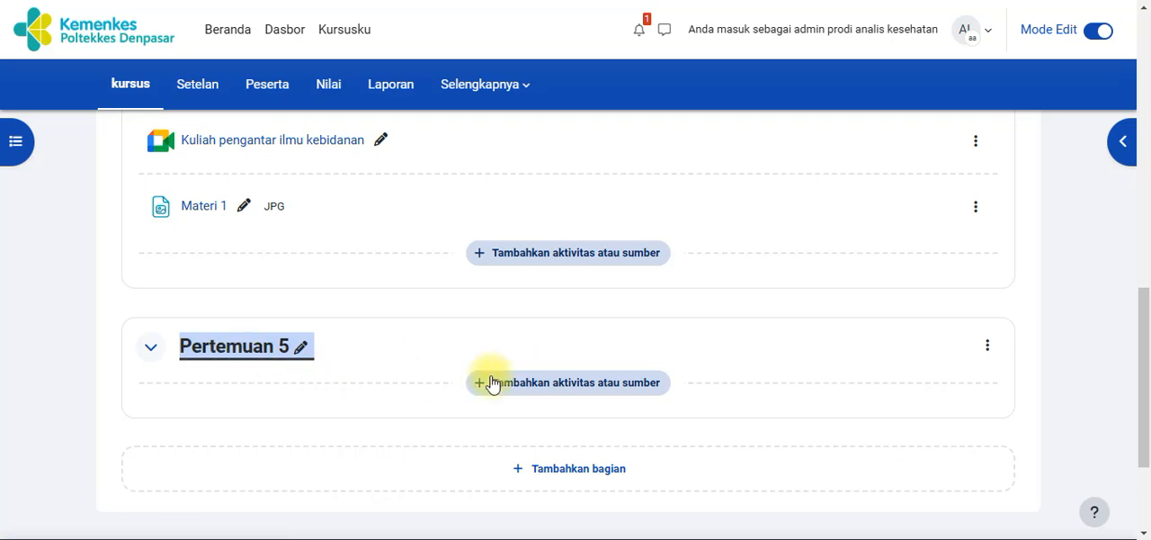
Open the activity and resource chooser for Pertemuan 5 and read the descriptions of the Halaman and URL modules
{"action": "left_click", "coordinate": [529, 393]}
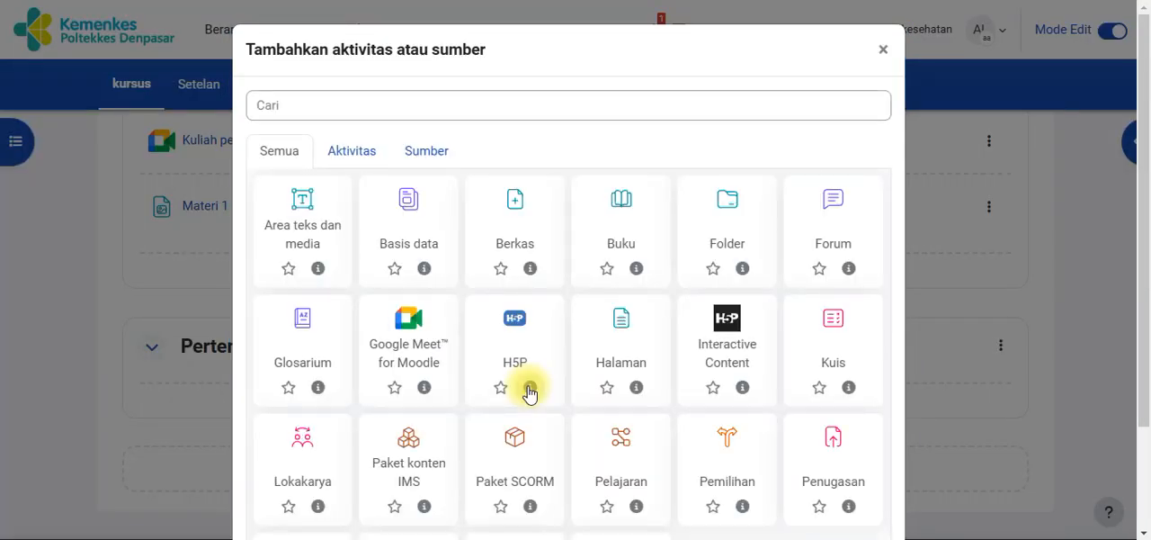
{"action": "left_click_drag", "start_coordinate": [1145, 206], "coordinate": [1147, 244]}
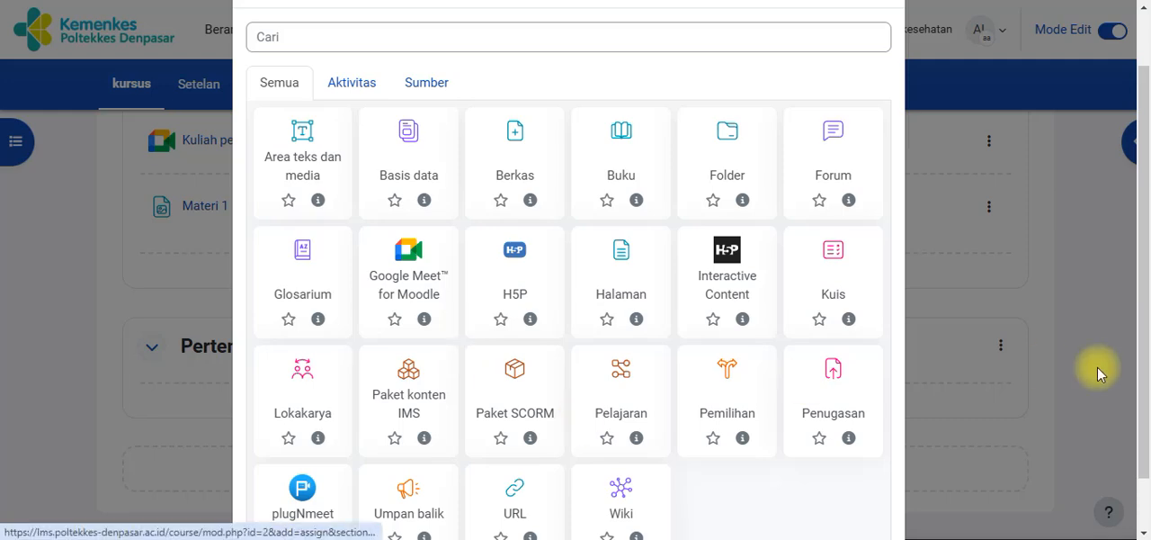
{"action": "mouse_move", "coordinate": [1142, 285]}
{"action": "left_mouse_down"}
{"action": "mouse_move", "coordinate": [1147, 331]}
{"action": "mouse_move", "coordinate": [1139, 288]}
{"action": "left_mouse_up"}
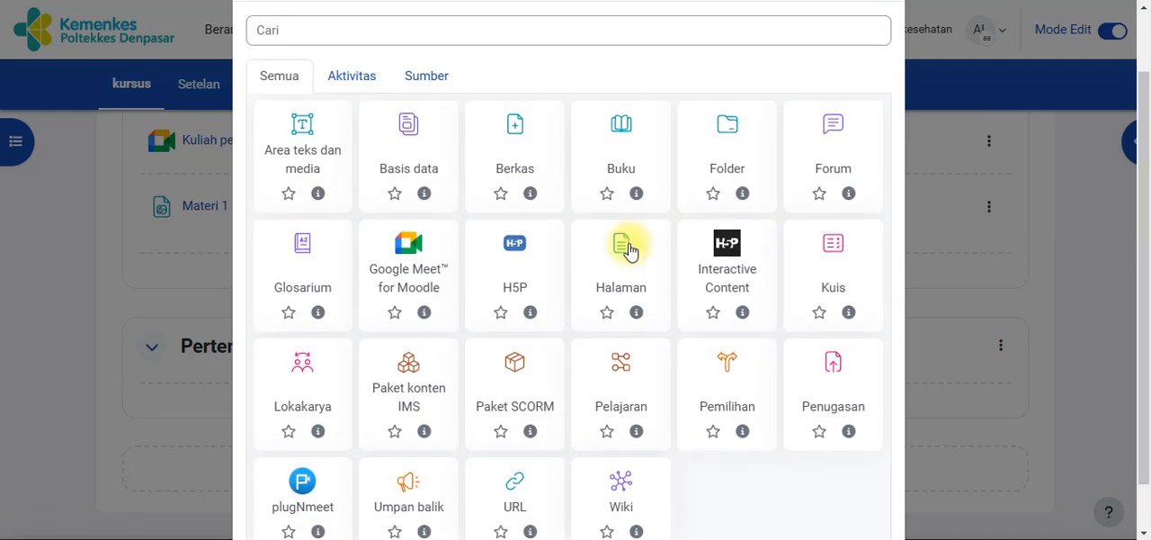
{"action": "left_click", "coordinate": [635, 311]}
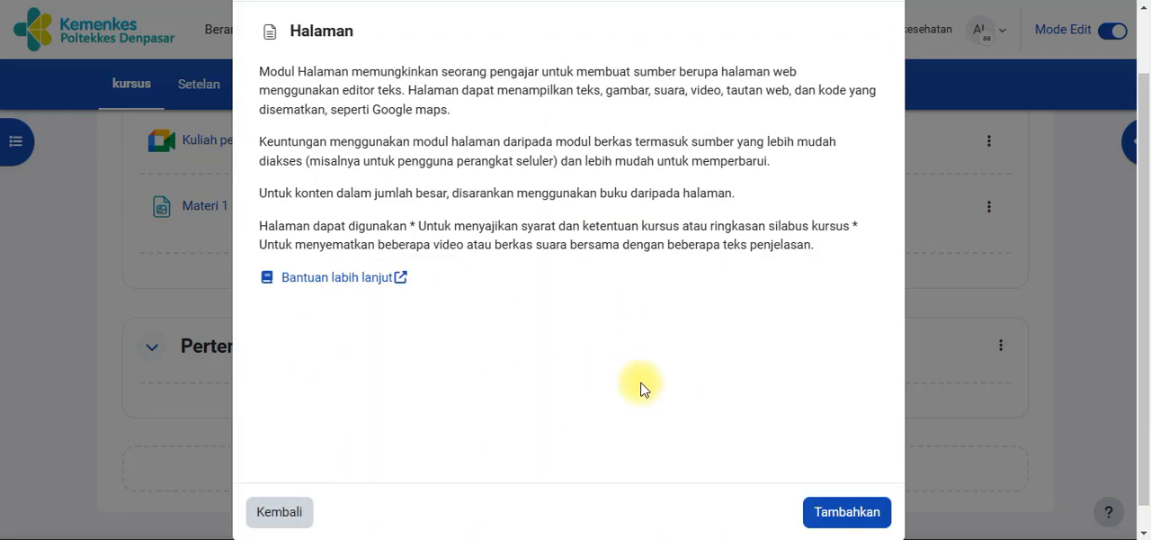
{"action": "left_click", "coordinate": [281, 513]}
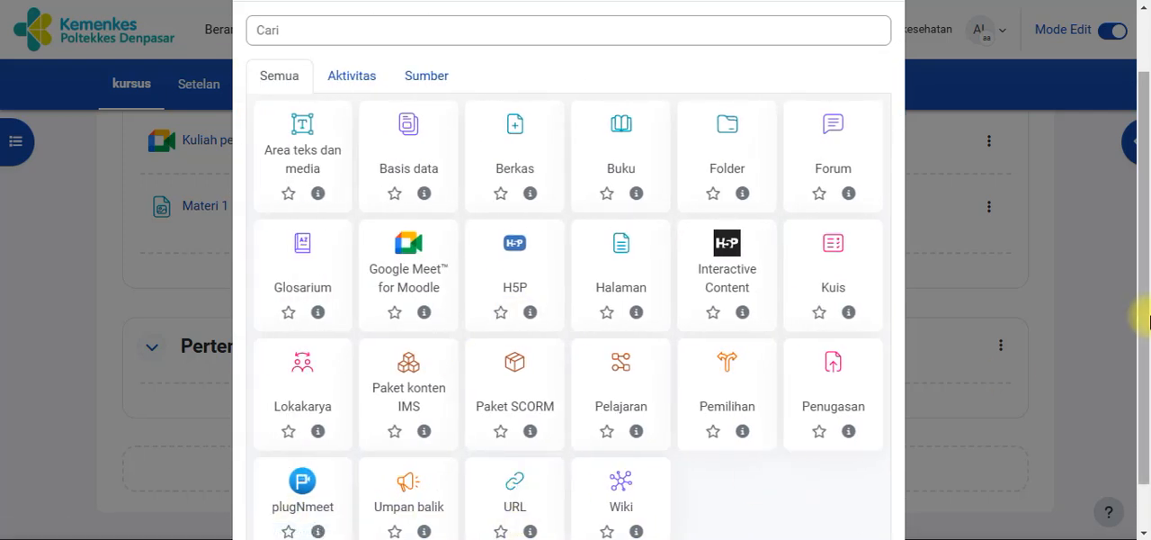
{"action": "left_click_drag", "start_coordinate": [1140, 314], "coordinate": [1147, 369]}
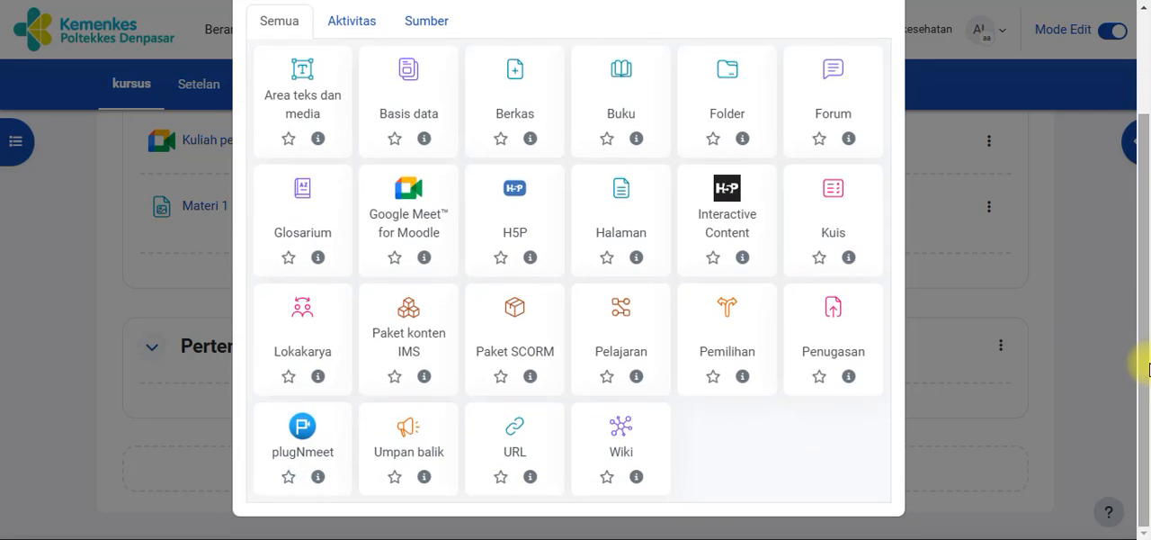
{"action": "left_click", "coordinate": [531, 477]}
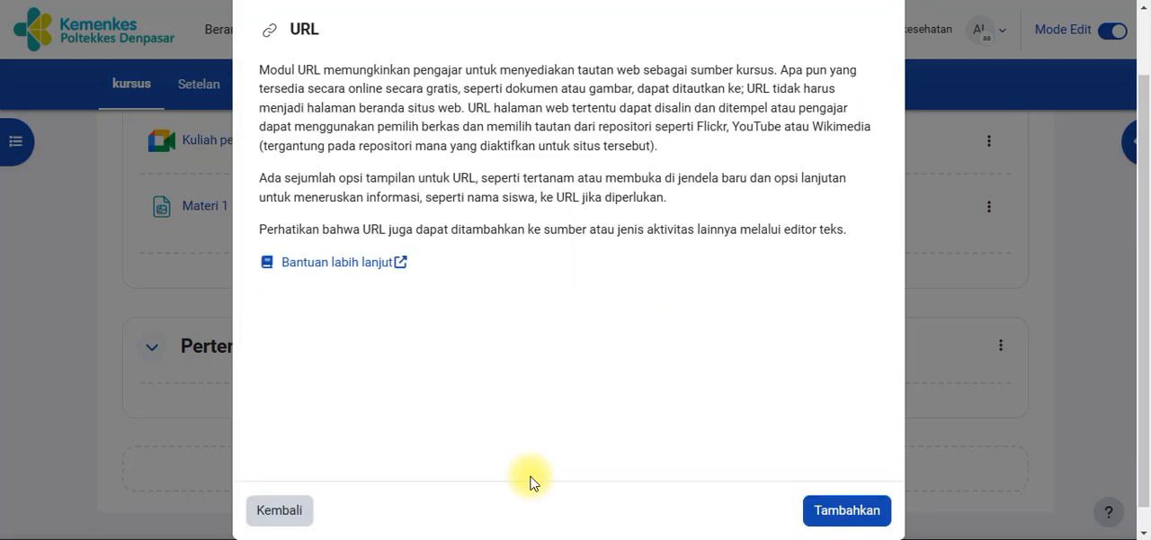
{"action": "left_click", "coordinate": [304, 513]}
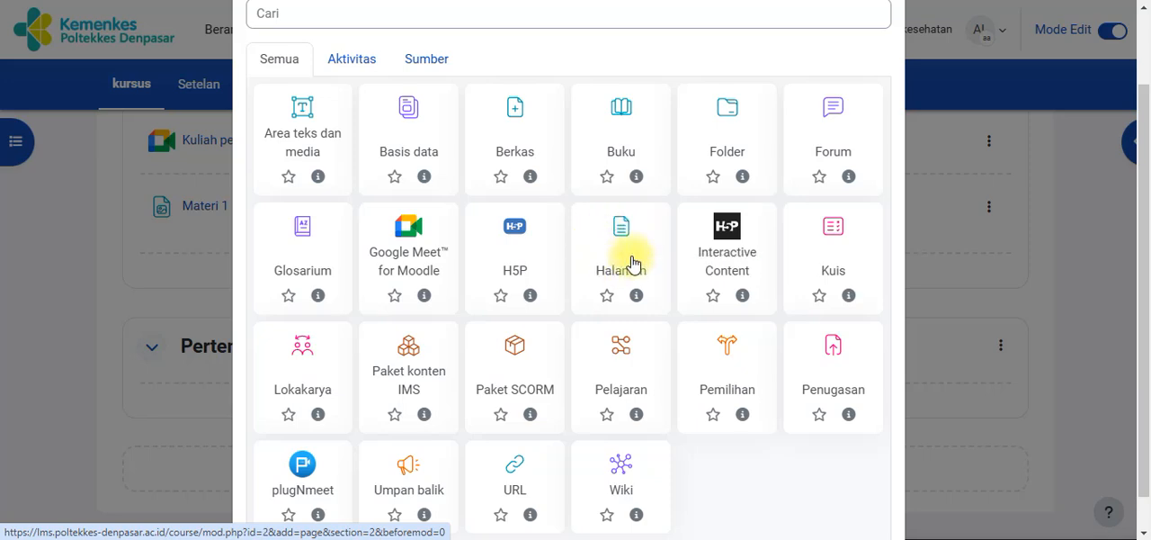
Add a URL resource to Pertemuan 5 and name it "Materi video"
{"action": "left_click", "coordinate": [510, 481]}
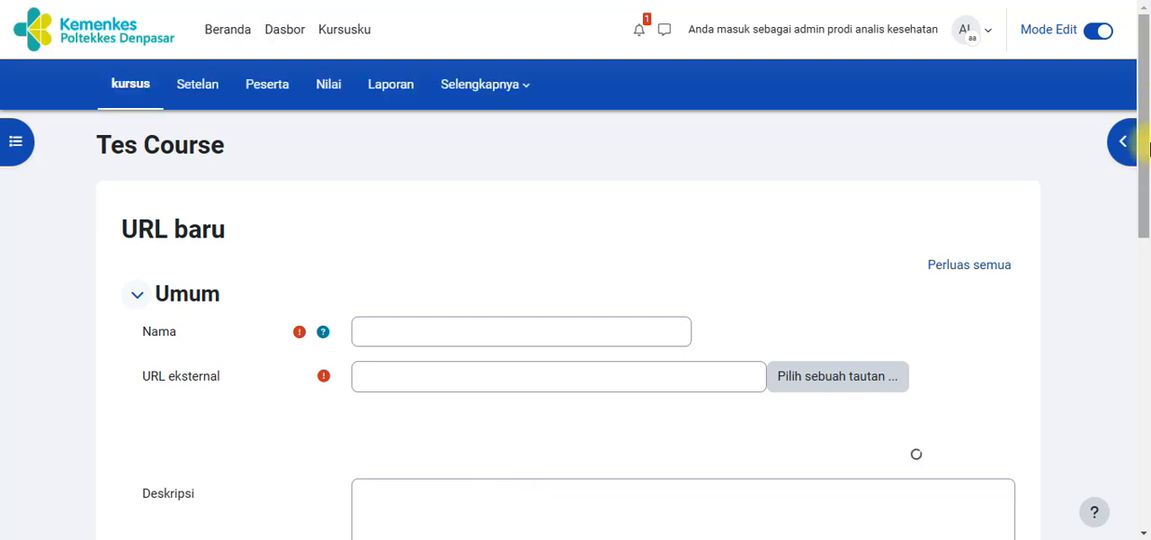
{"action": "left_click_drag", "start_coordinate": [1148, 104], "coordinate": [1150, 145]}
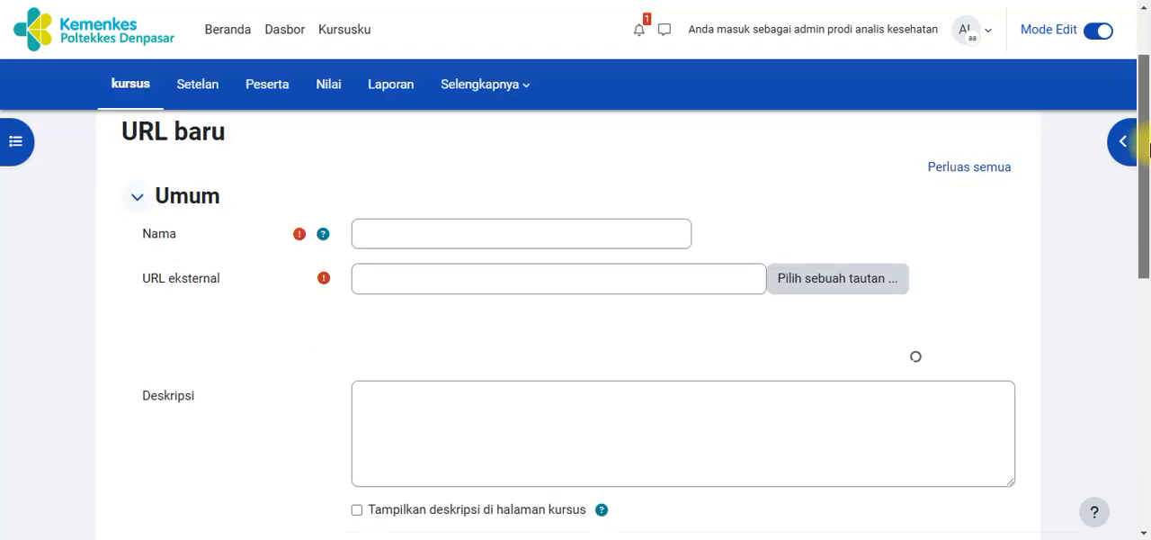
{"action": "left_click", "coordinate": [457, 238]}
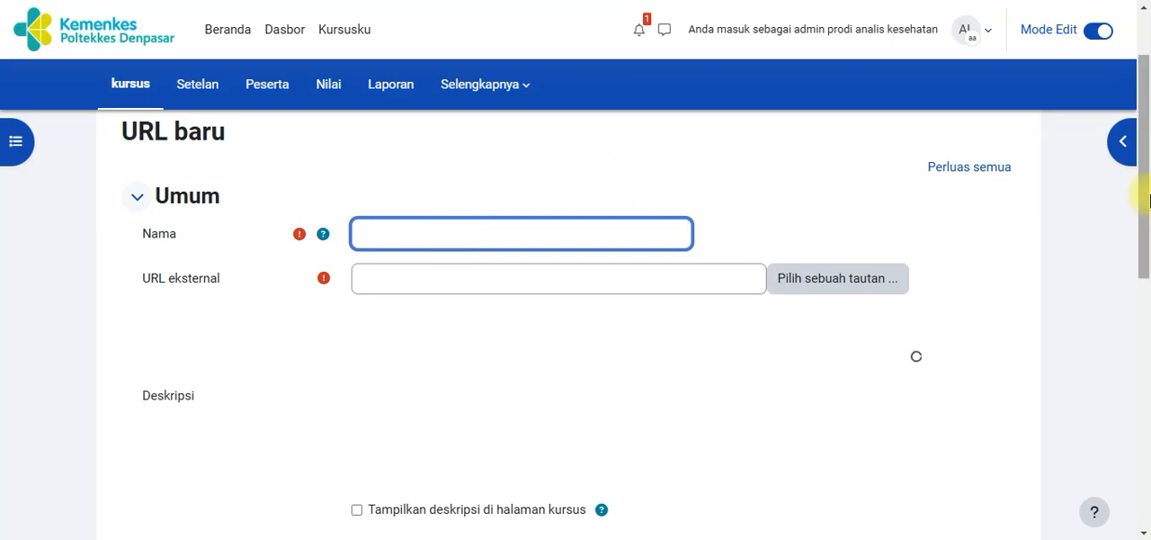
{"action": "left_click_drag", "start_coordinate": [1149, 200], "coordinate": [1150, 119]}
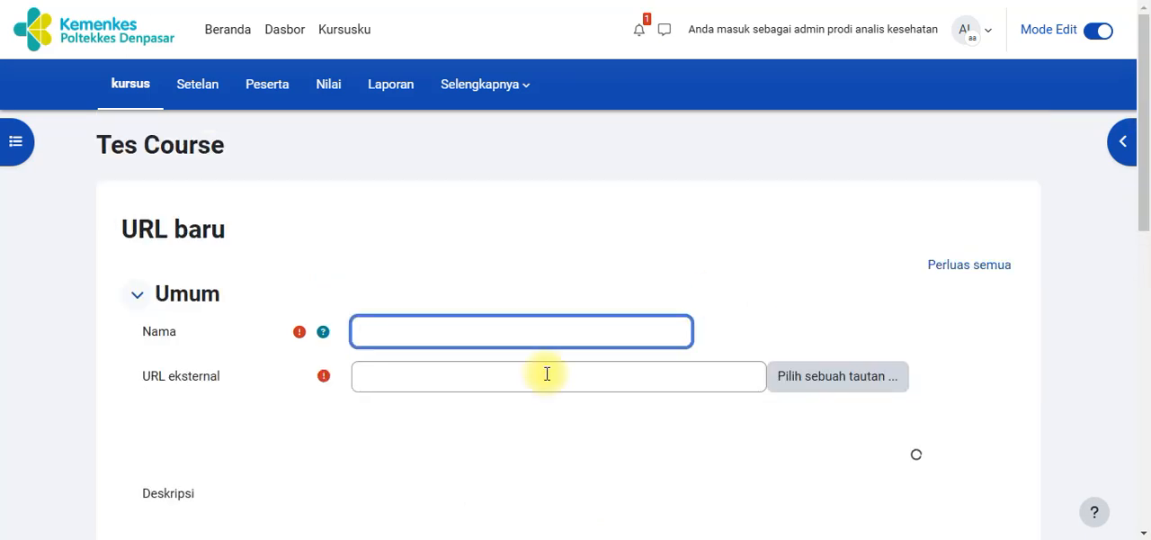
{"action": "type", "text": "Materi"}
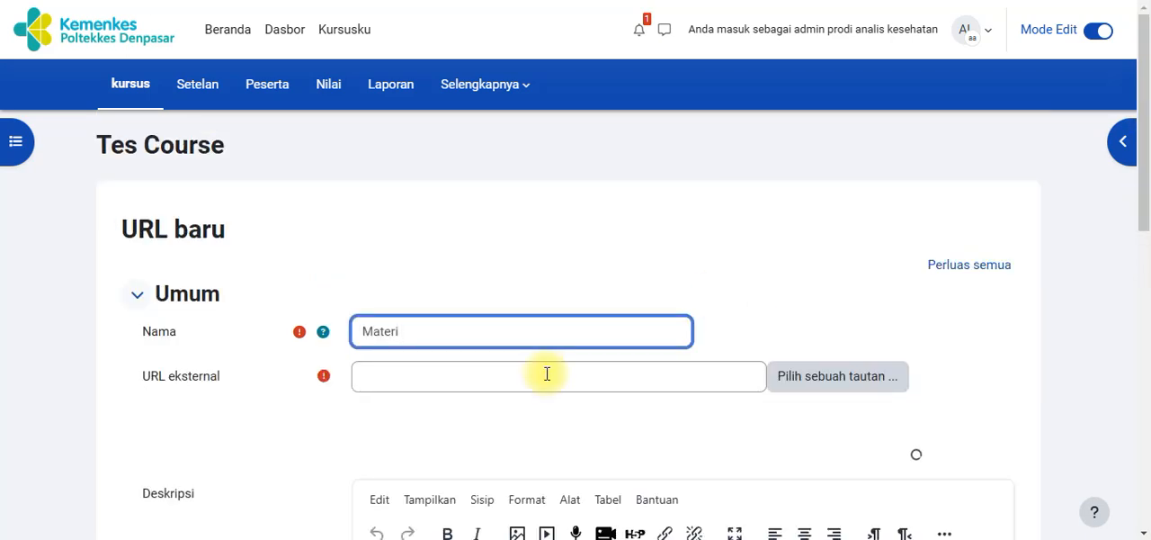
{"action": "type", "text": " video"}
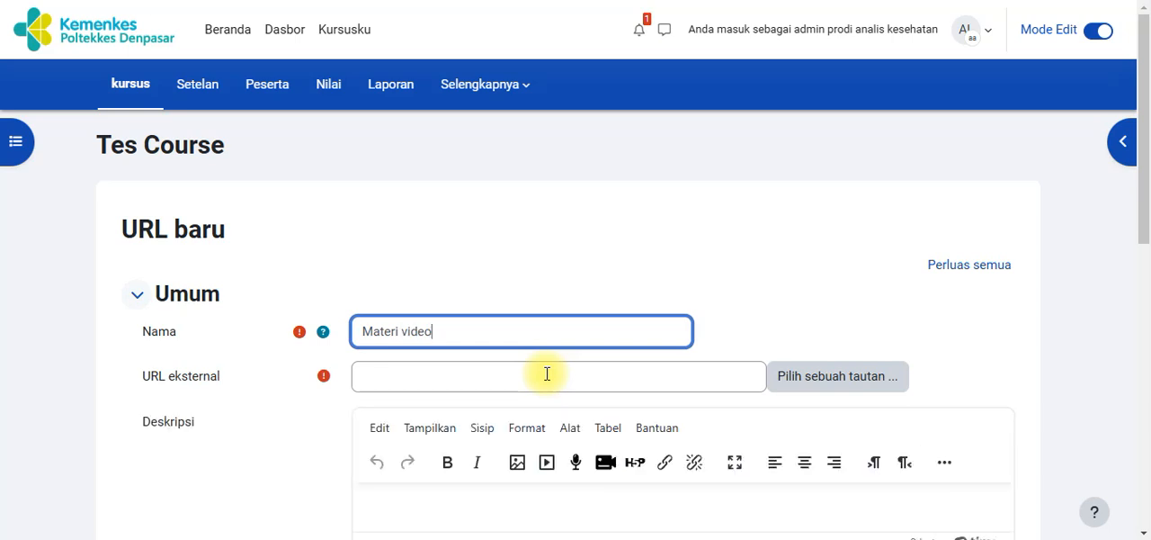
Copy the YouTube link of "Poltekkes Denpasar Ikut Penuhi Kebutuhan Terapis Gigi dan Mulut di Indonesia" and enter it as the external URL
{"action": "left_click", "coordinate": [547, 379]}
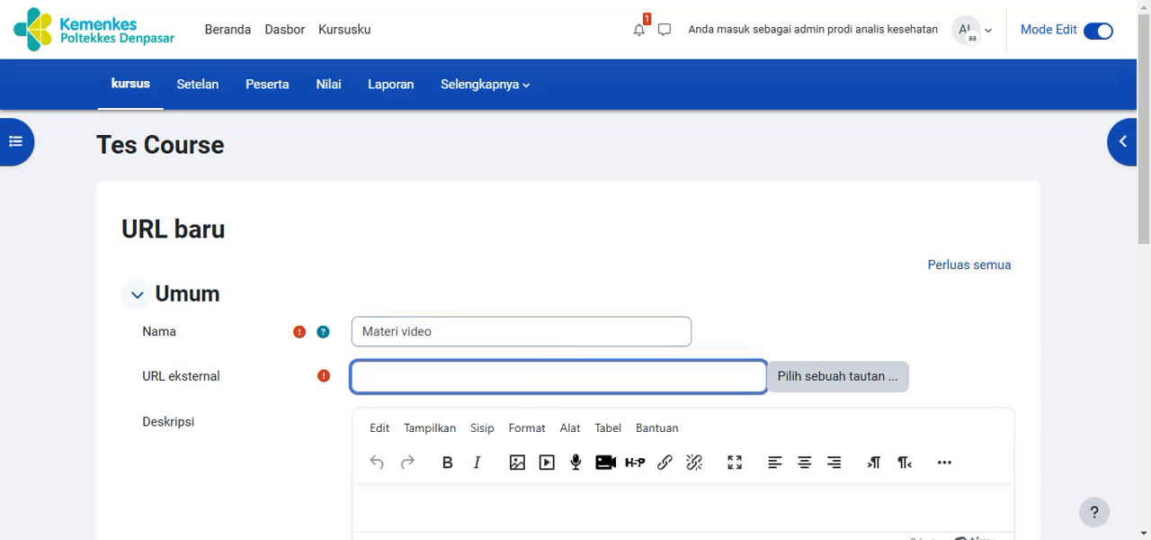
{"action": "key", "text": "ctrl+Tab"}
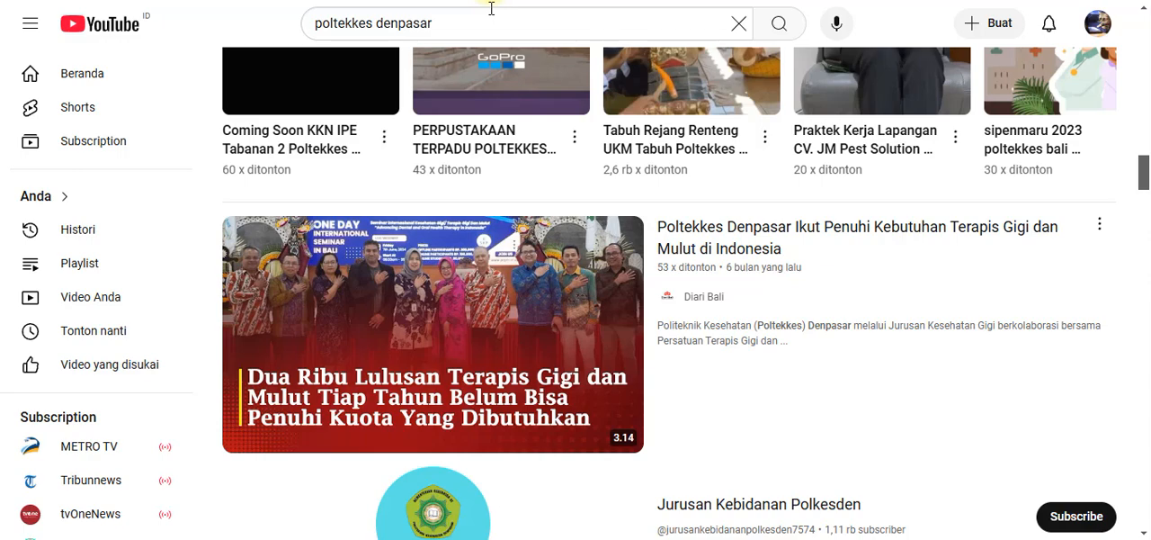
{"action": "left_click", "coordinate": [725, 238]}
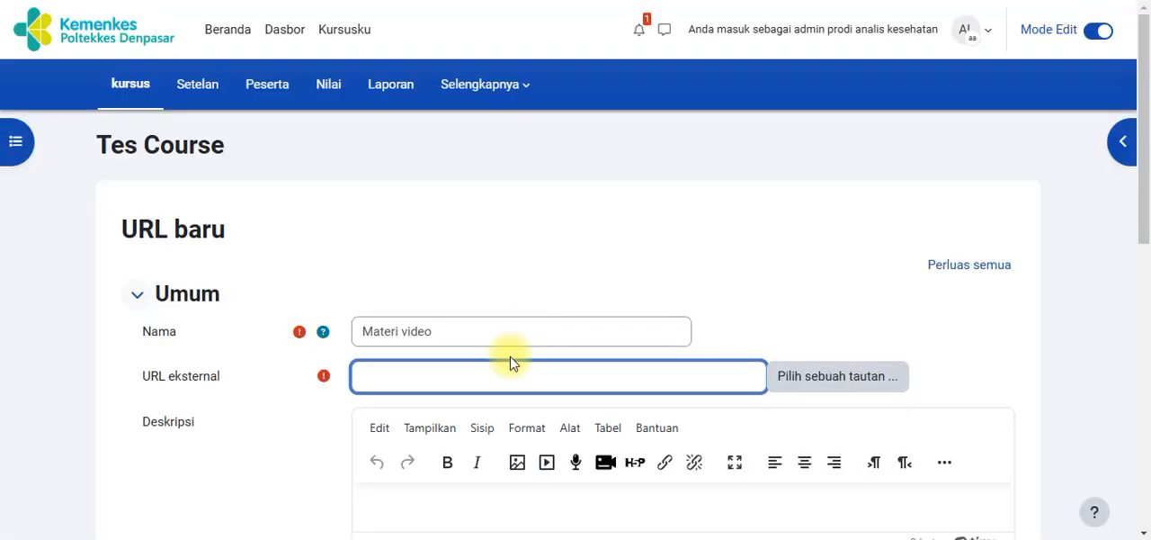
{"action": "type", "text": "https://www.youtube.com/watch?v=a420Dv_k--w"}
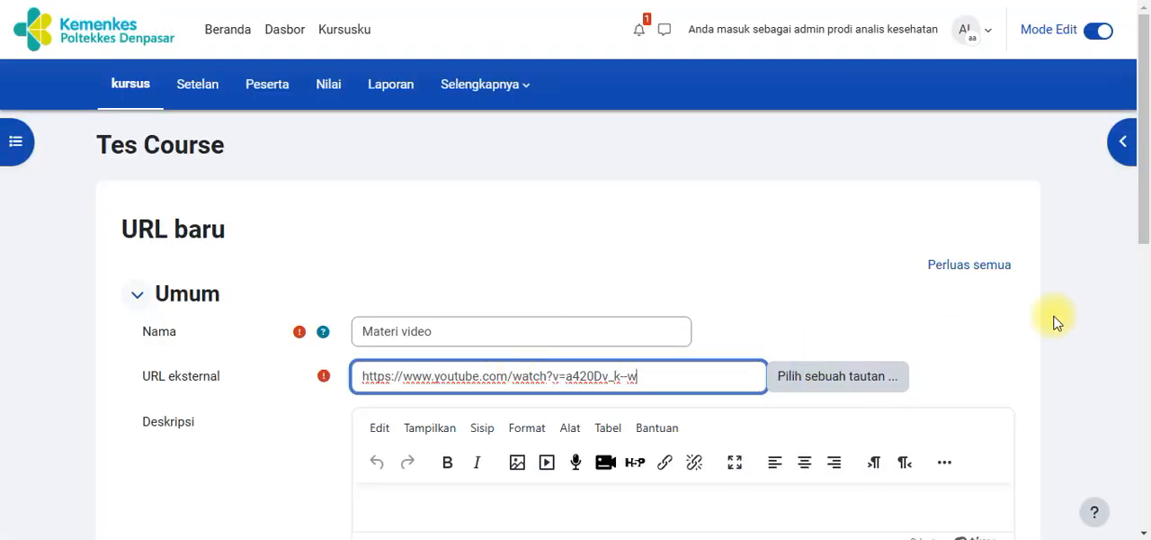
Enter the description "Mahasiswa harus mengikuti dan menyimak video sampai selesai" and select the full external URL
{"action": "left_click_drag", "start_coordinate": [1140, 206], "coordinate": [1021, 280]}
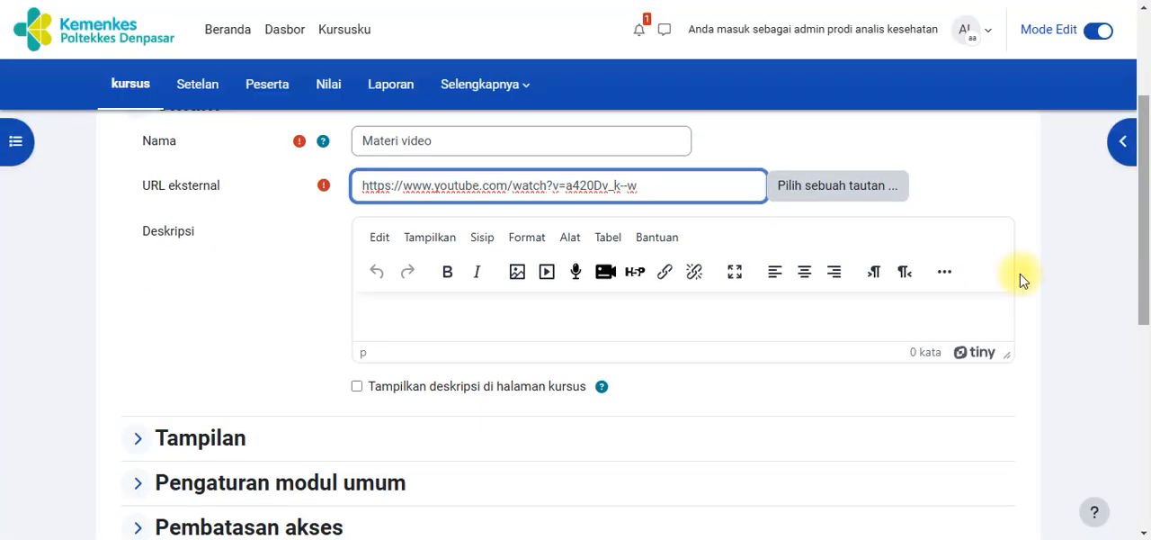
{"action": "left_click", "coordinate": [545, 318]}
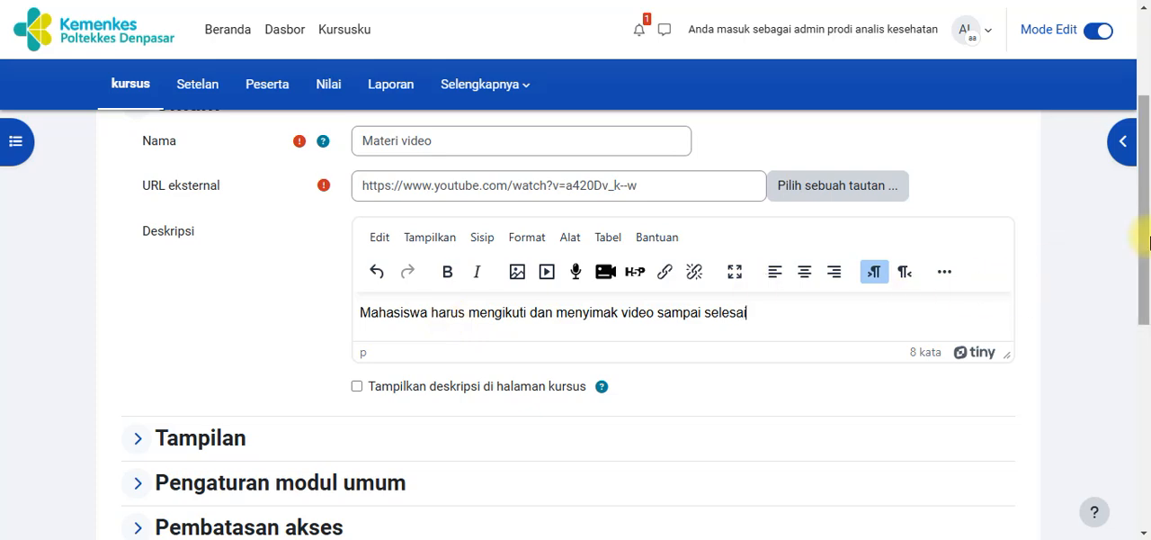
{"action": "left_click_drag", "start_coordinate": [1146, 238], "coordinate": [1148, 218]}
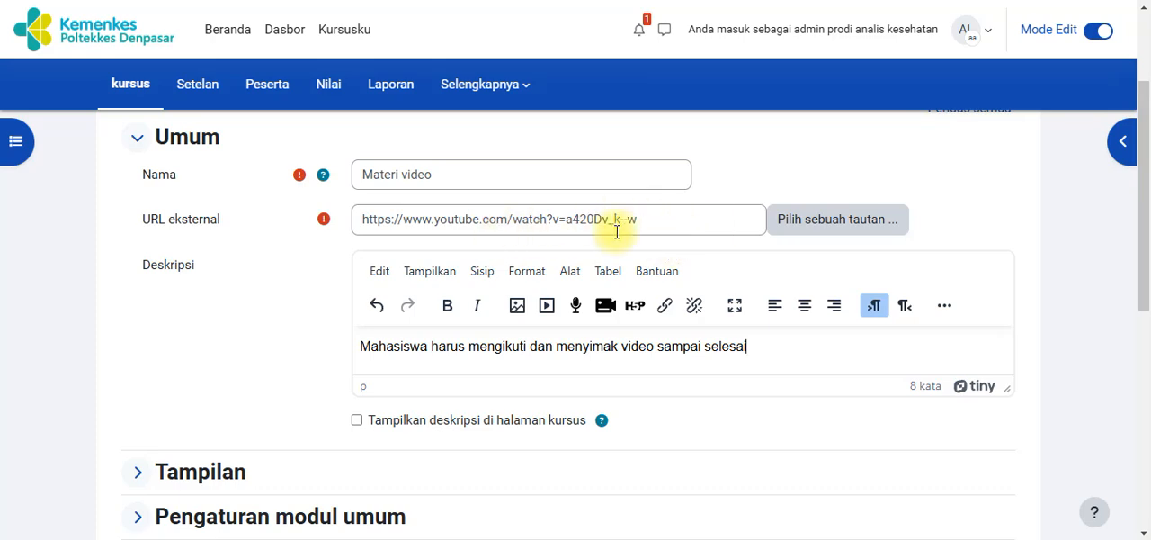
{"action": "left_click_drag", "start_coordinate": [654, 216], "coordinate": [329, 227]}
{"action": "key", "text": "ctrl+c"}
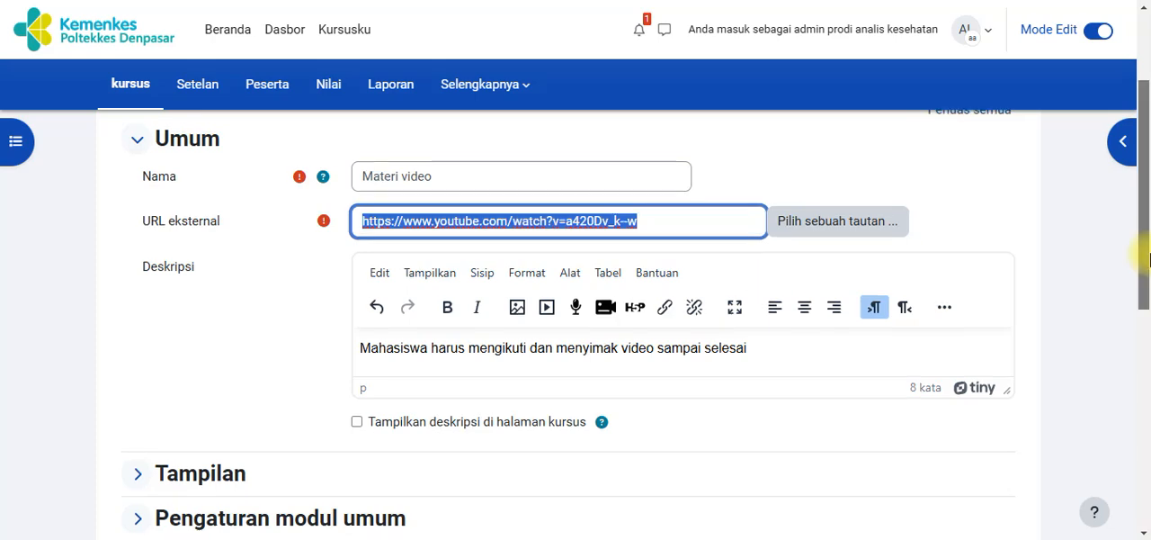
{"action": "scroll", "coordinate": [1150, 241], "scroll_direction": "up", "scroll_amount": 1}
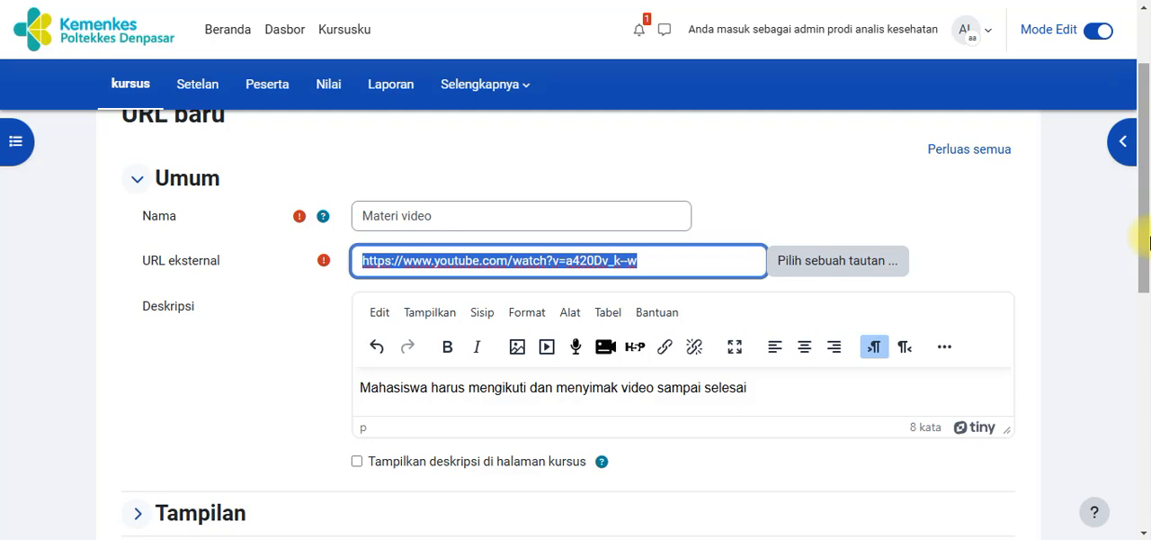
{"action": "left_click_drag", "start_coordinate": [1150, 242], "coordinate": [1139, 316]}
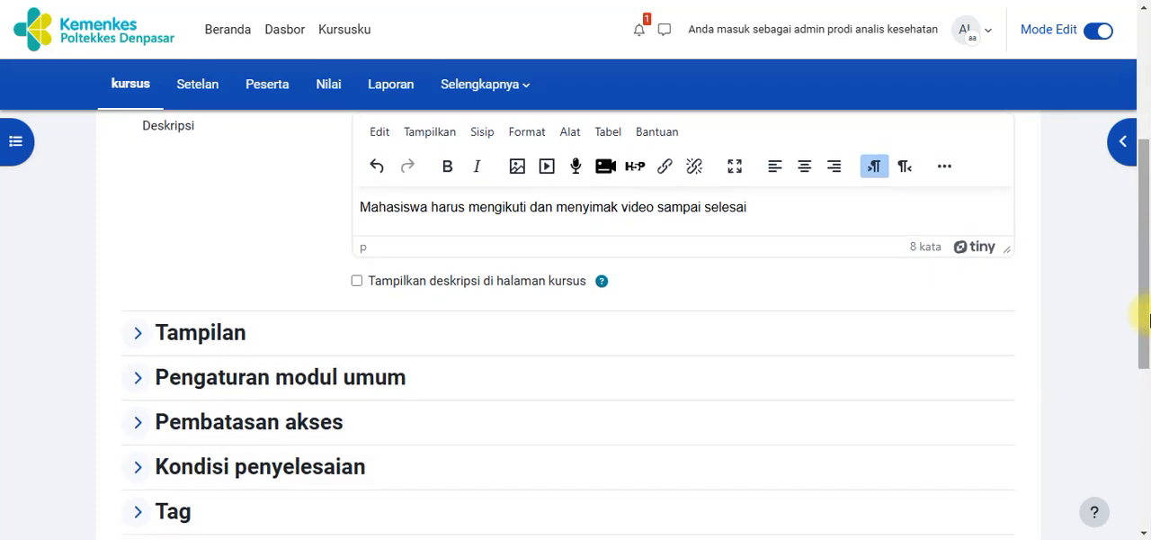
Expand the Tampilan settings of the URL resource and examine the available display options
{"action": "left_click", "coordinate": [140, 335]}
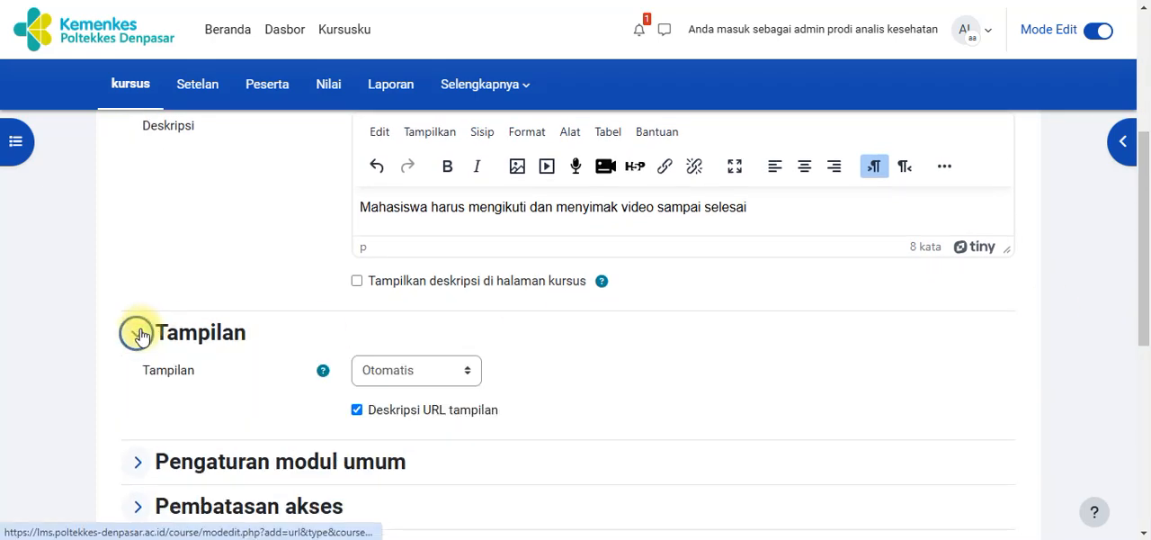
{"action": "left_click", "coordinate": [448, 374]}
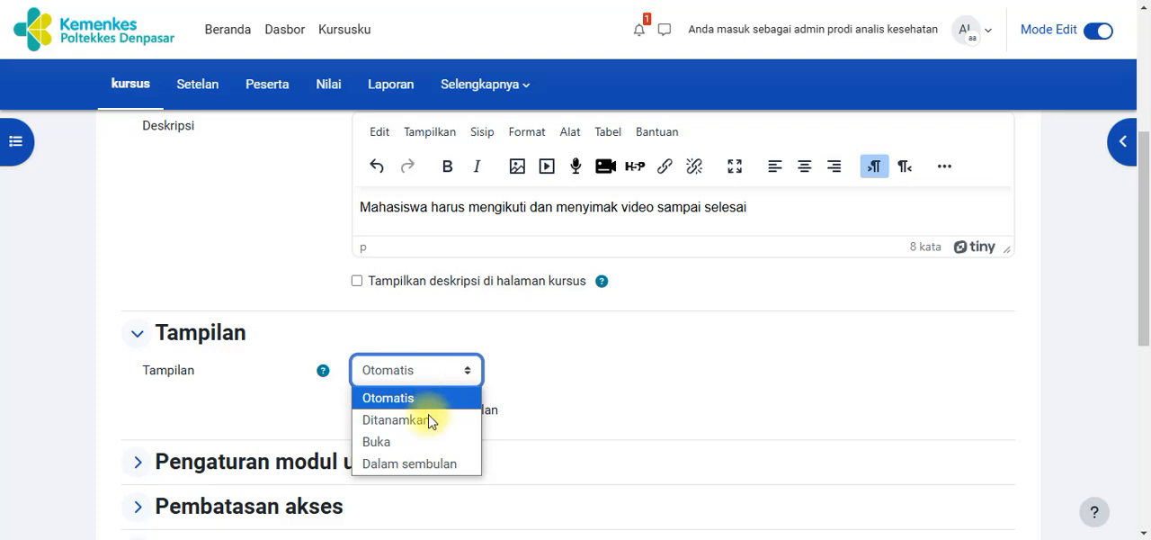
{"action": "left_click", "coordinate": [590, 376]}
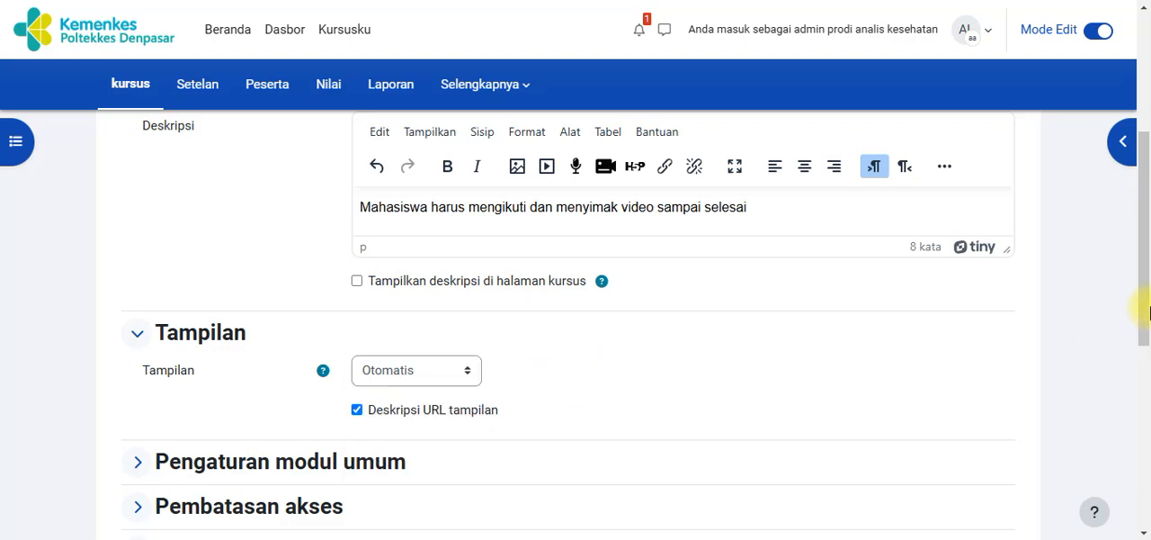
Switch the site language to English (en), leaving the URL form without saving
{"action": "scroll", "coordinate": [1147, 310], "scroll_direction": "up", "scroll_amount": 5}
{"action": "left_click", "coordinate": [965, 35]}
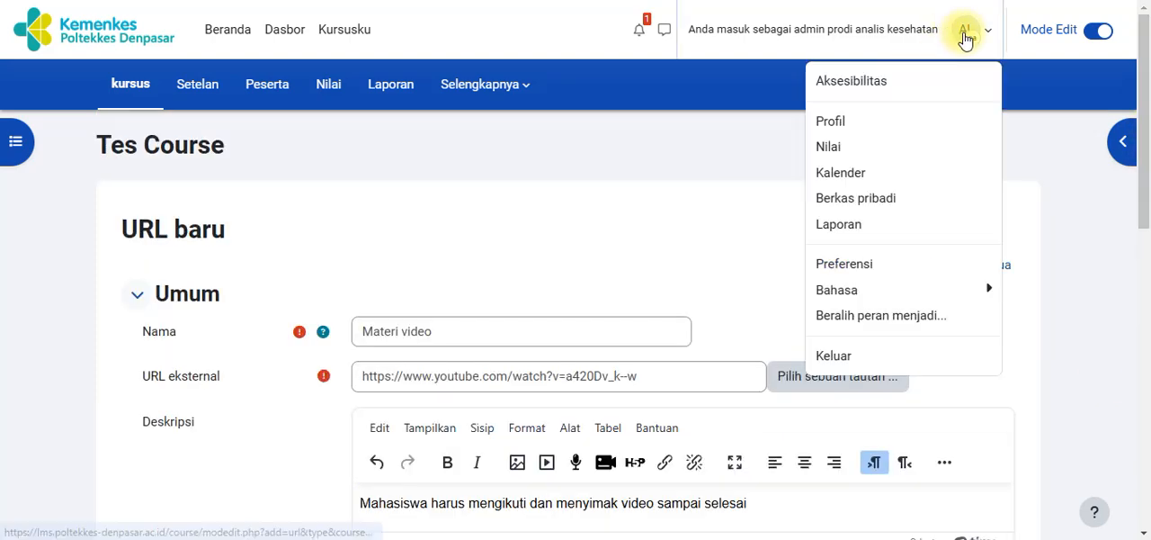
{"action": "left_click", "coordinate": [876, 290]}
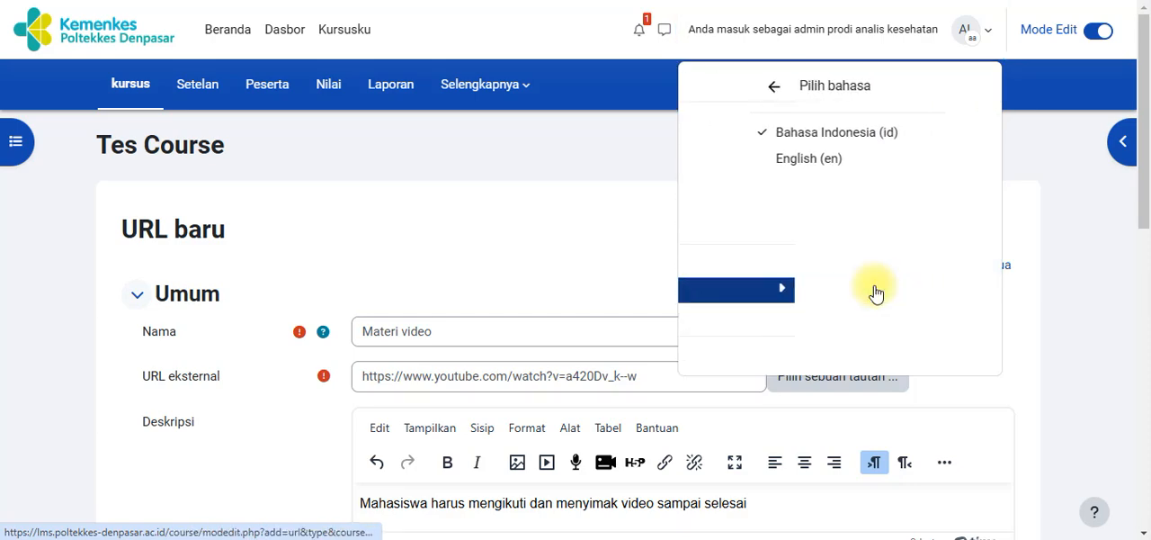
{"action": "left_click", "coordinate": [873, 169]}
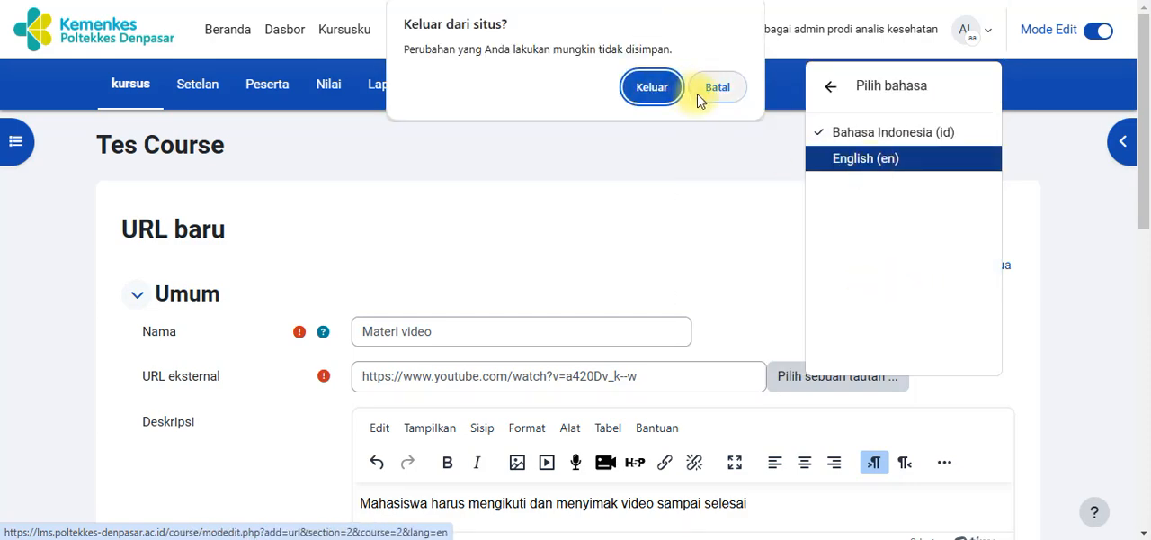
{"action": "left_click", "coordinate": [653, 90]}
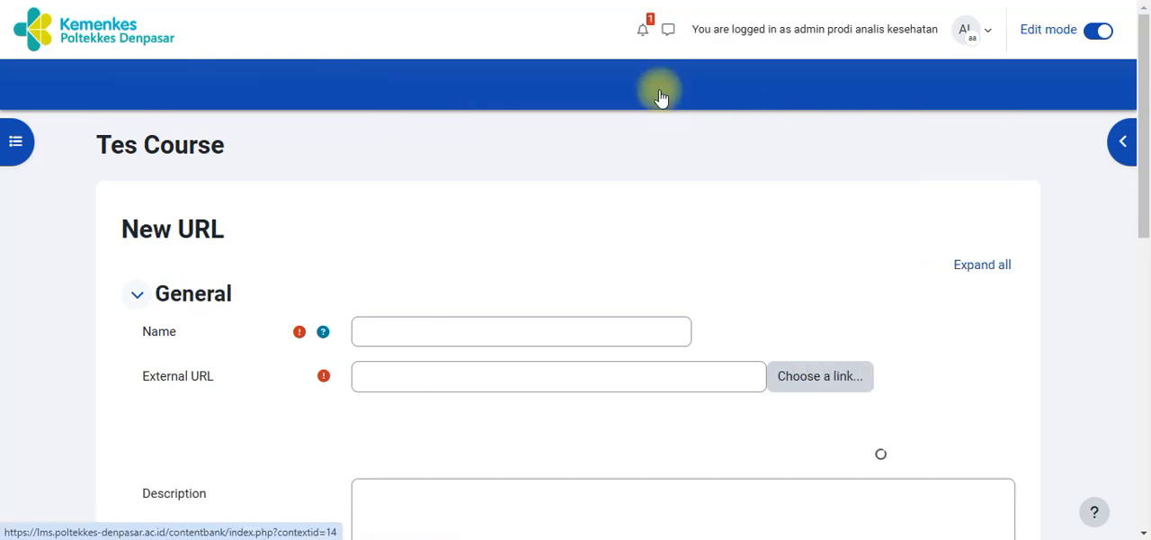
{"action": "scroll", "coordinate": [731, 213], "scroll_direction": "down", "scroll_amount": 1}
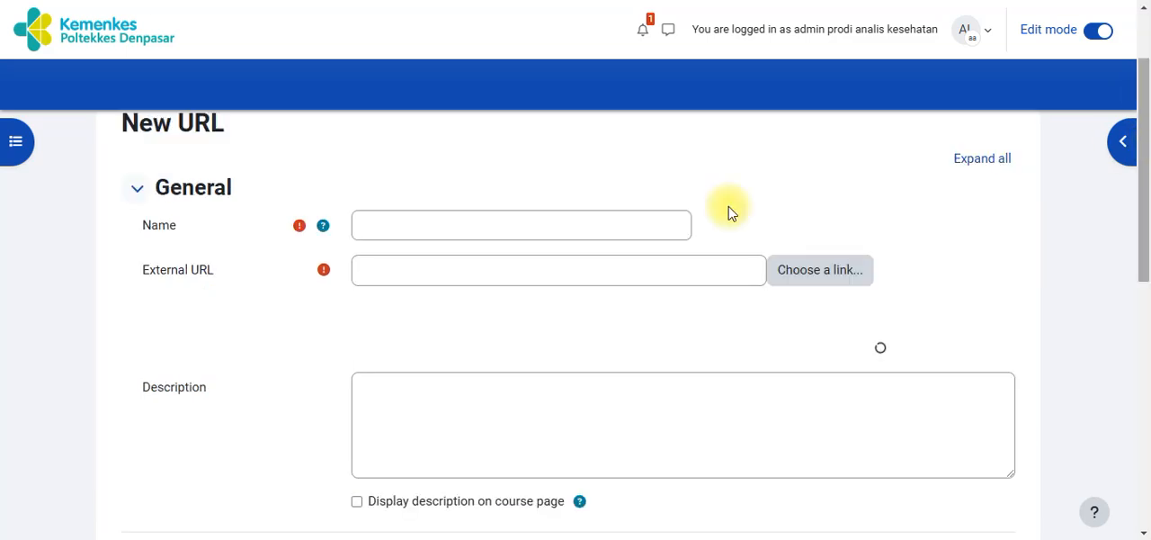
{"action": "left_click", "coordinate": [538, 279]}
{"action": "key", "text": "ctrl+v"}
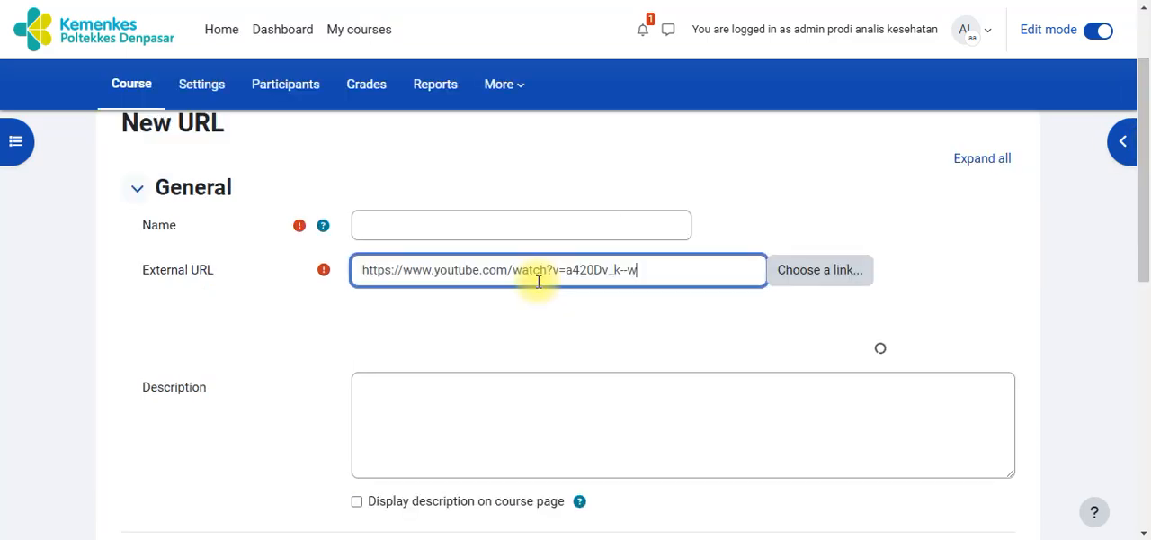
{"action": "left_click", "coordinate": [443, 231]}
{"action": "type", "text": "Materi video"}
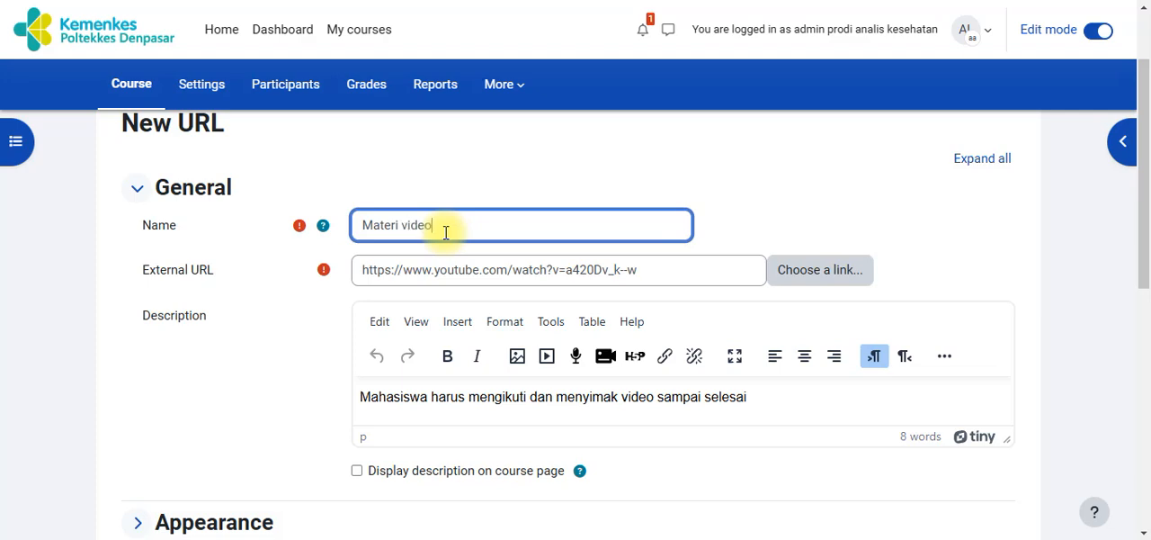
{"action": "left_click", "coordinate": [673, 398]}
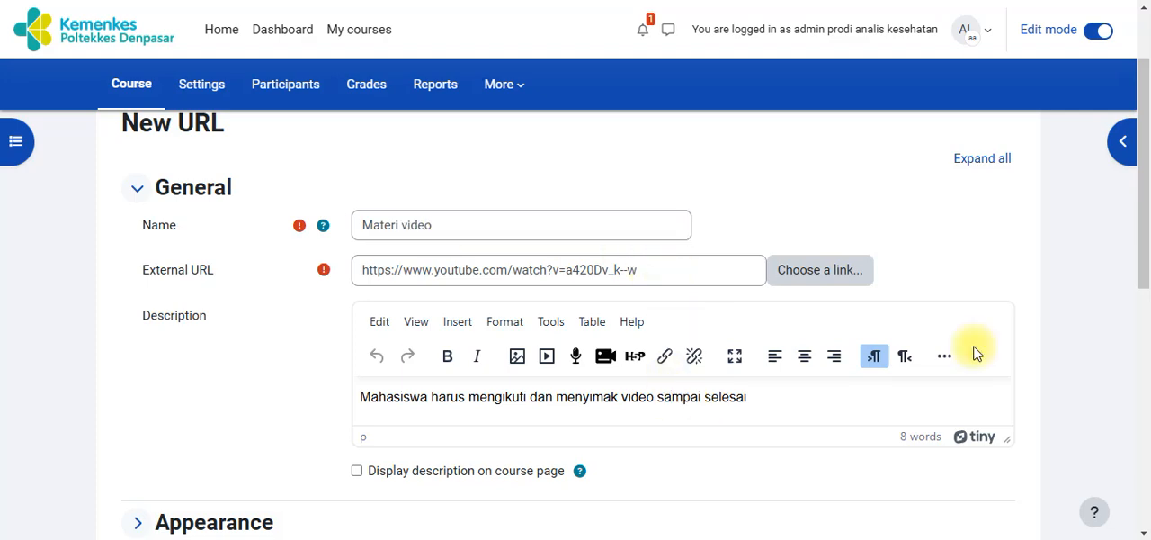
Set the URL resource's Display option under Appearance to Embed
{"action": "scroll", "coordinate": [1141, 238], "scroll_direction": "down", "scroll_amount": 2}
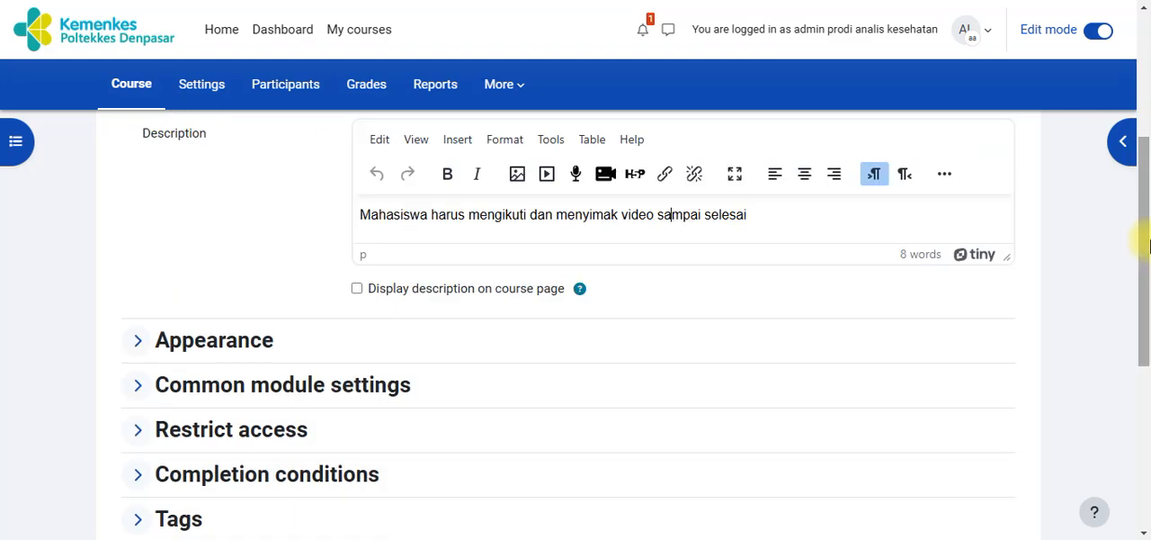
{"action": "left_click", "coordinate": [139, 341]}
{"action": "left_click", "coordinate": [414, 377]}
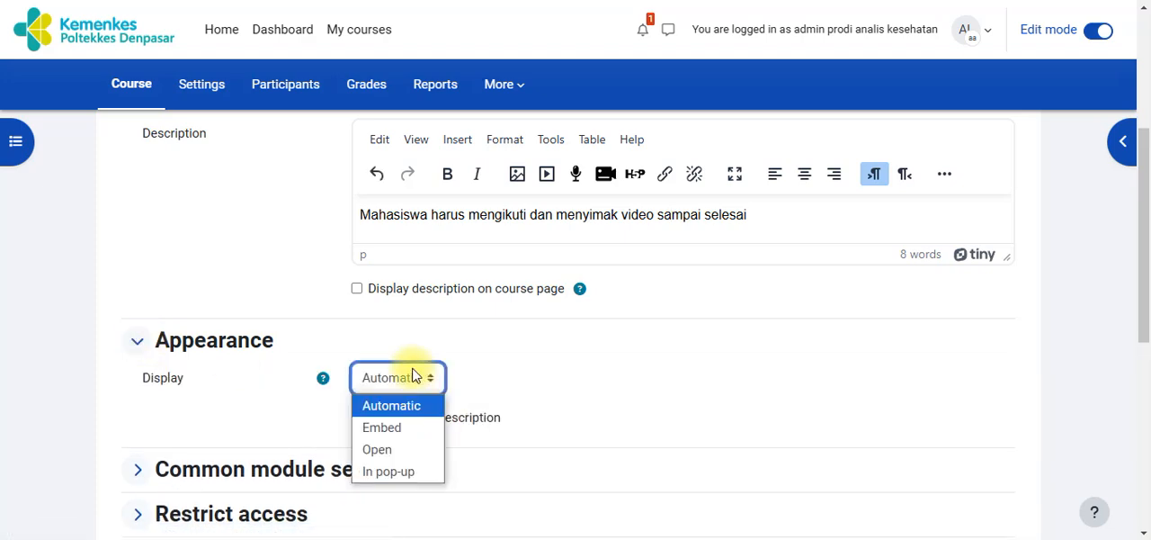
{"action": "left_click", "coordinate": [392, 428]}
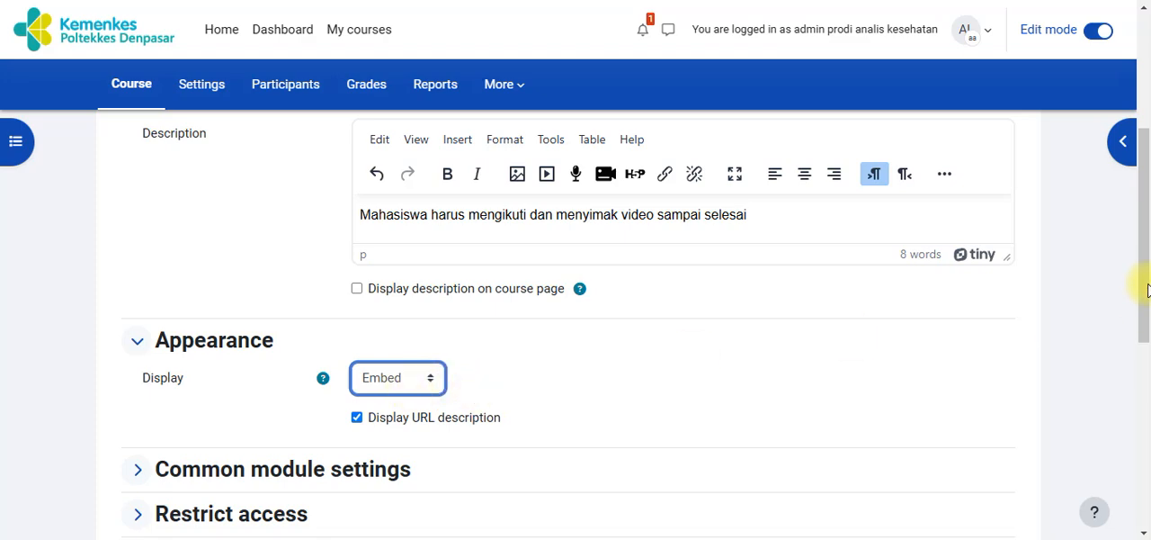
Save and display the URL resource, and check the description and embedded video on its page
{"action": "scroll", "coordinate": [1139, 239], "scroll_direction": "up", "scroll_amount": 2}
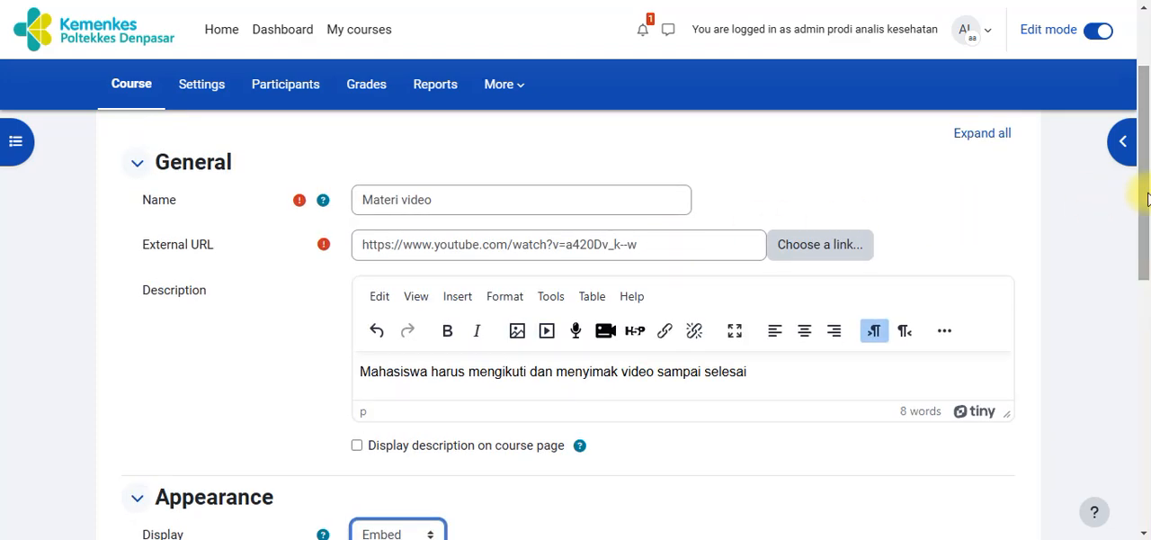
{"action": "left_click_drag", "start_coordinate": [1144, 198], "coordinate": [1147, 354]}
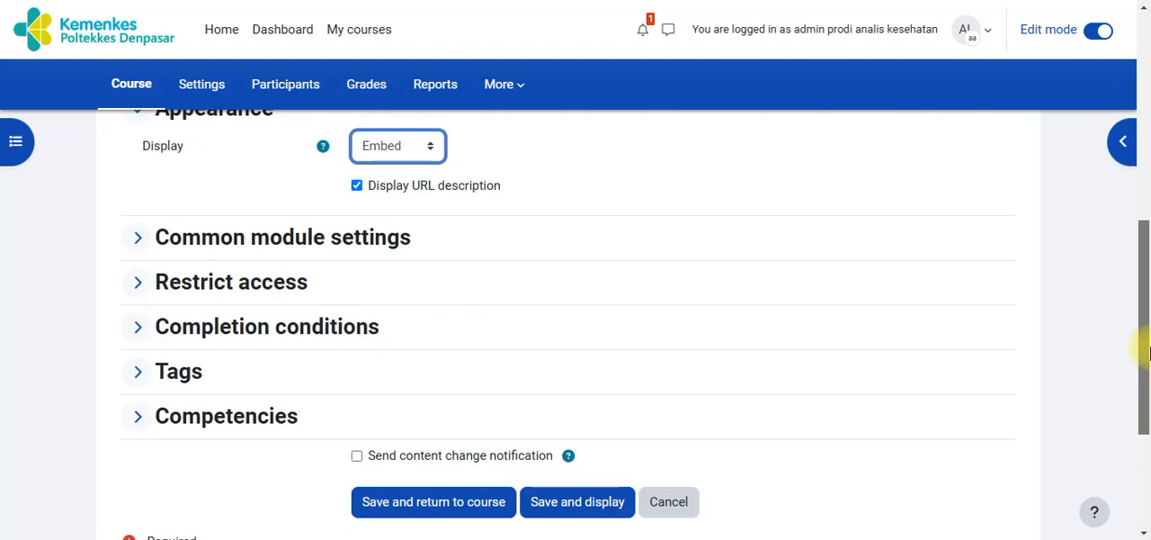
{"action": "left_click", "coordinate": [581, 509]}
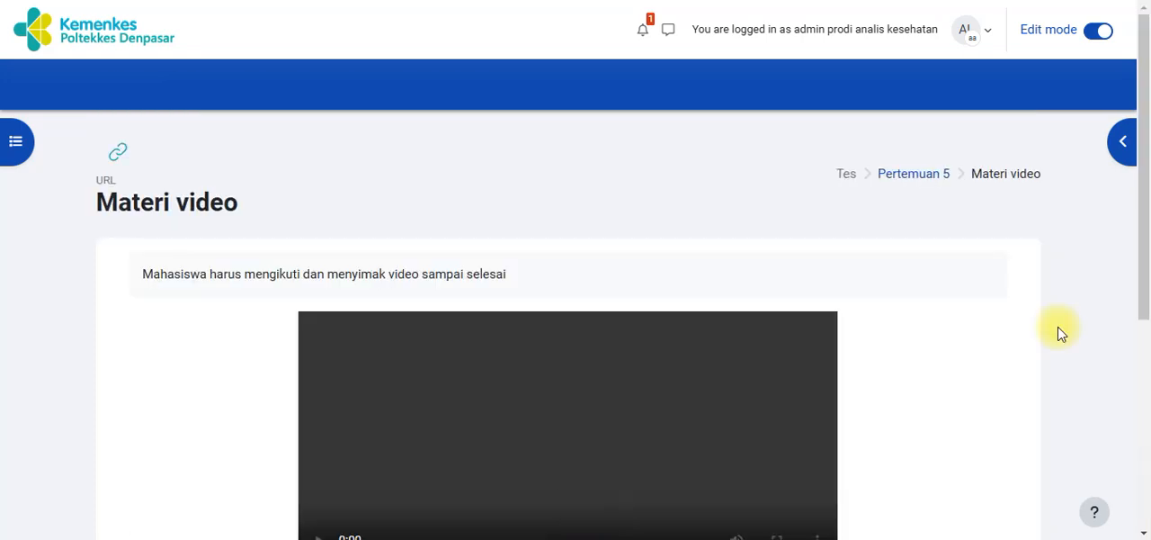
{"action": "left_click_drag", "start_coordinate": [1149, 163], "coordinate": [1145, 217]}
{"action": "triple_click", "coordinate": [267, 178]}
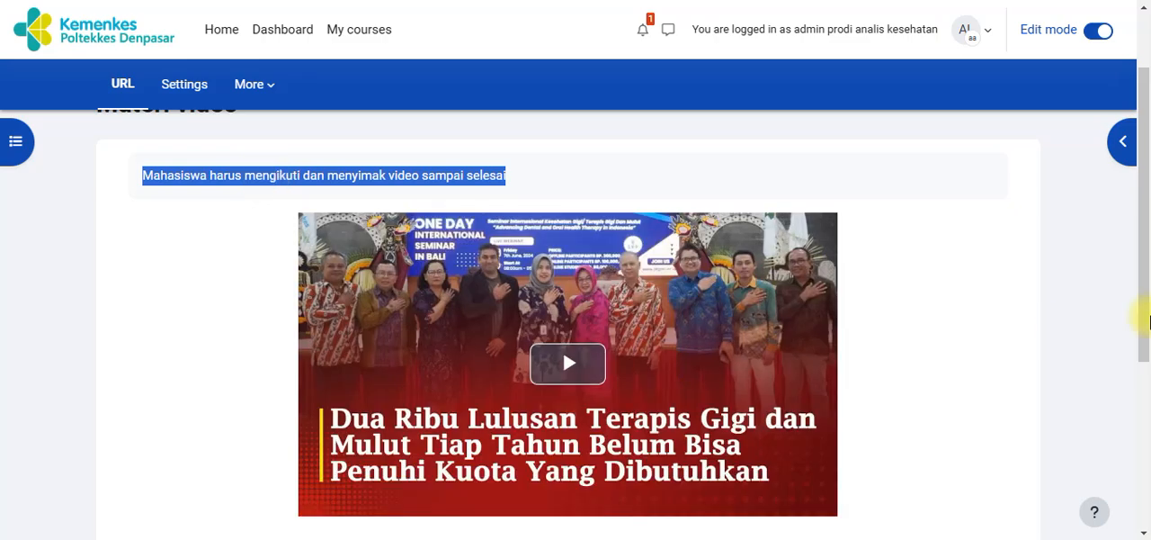
{"action": "scroll", "coordinate": [1147, 319], "scroll_direction": "down", "scroll_amount": 1}
{"action": "scroll", "coordinate": [1147, 319], "scroll_direction": "up", "scroll_amount": 2}
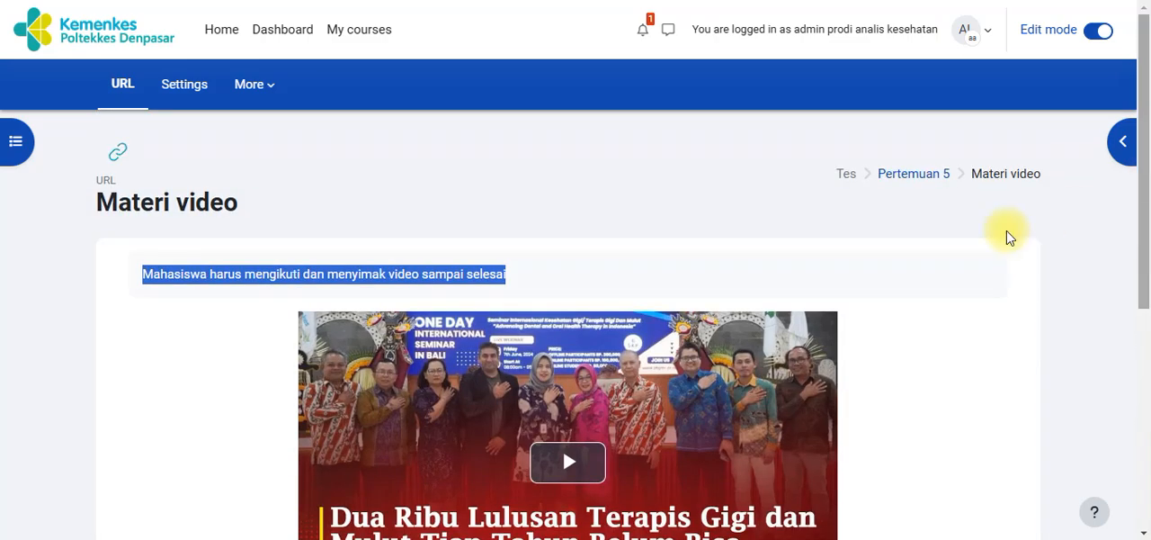
Return to the Pertemuan 5 section and start adding a Page resource to it
{"action": "left_click", "coordinate": [912, 183]}
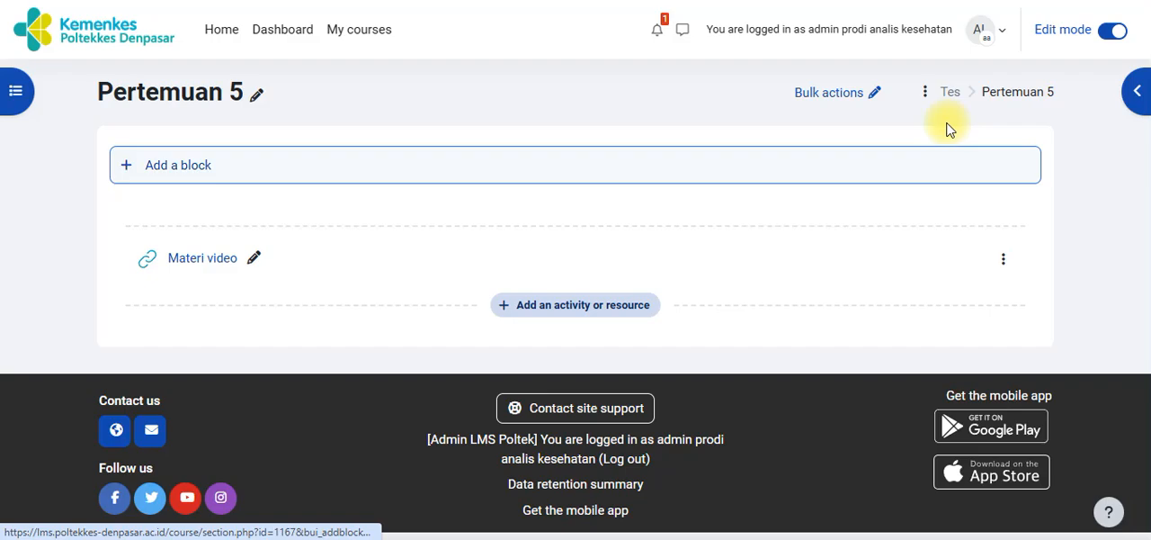
{"action": "left_click", "coordinate": [619, 306]}
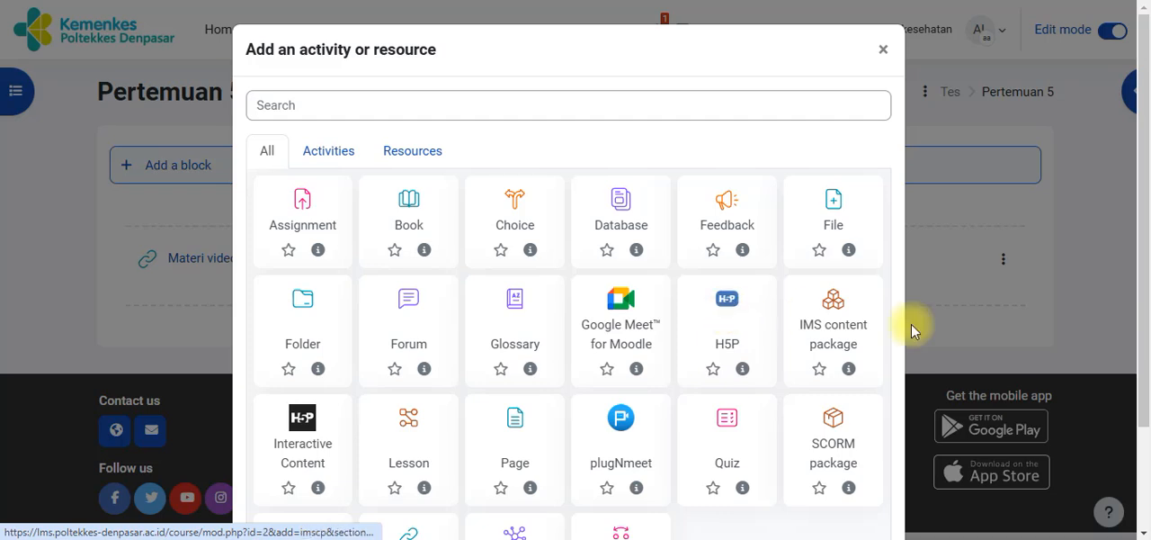
{"action": "left_click", "coordinate": [520, 441]}
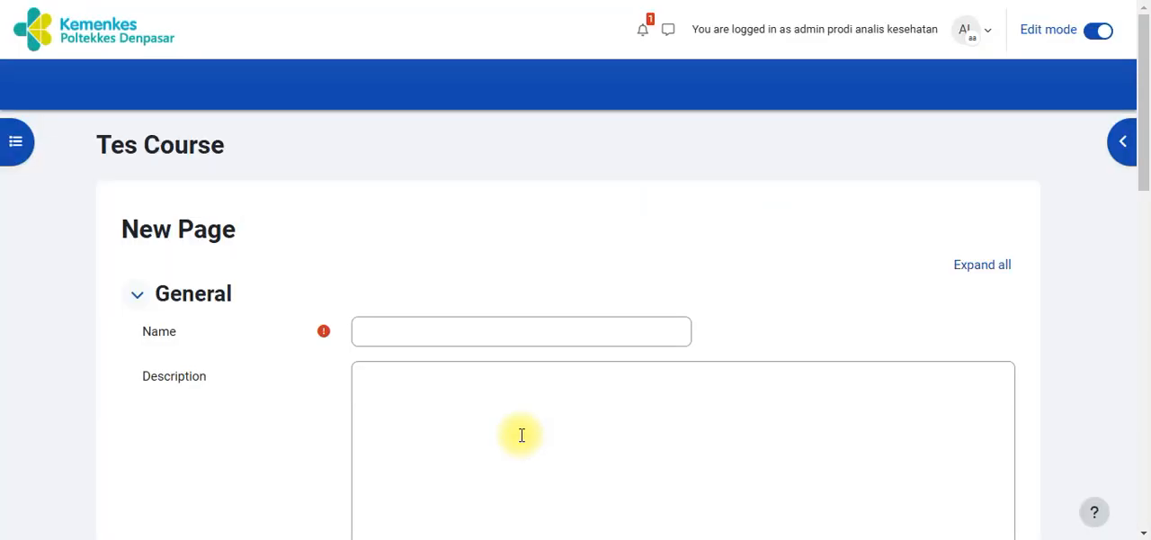
Switch the site language of the new page form back to Bahasa Indonesia (id)
{"action": "left_click", "coordinate": [941, 36]}
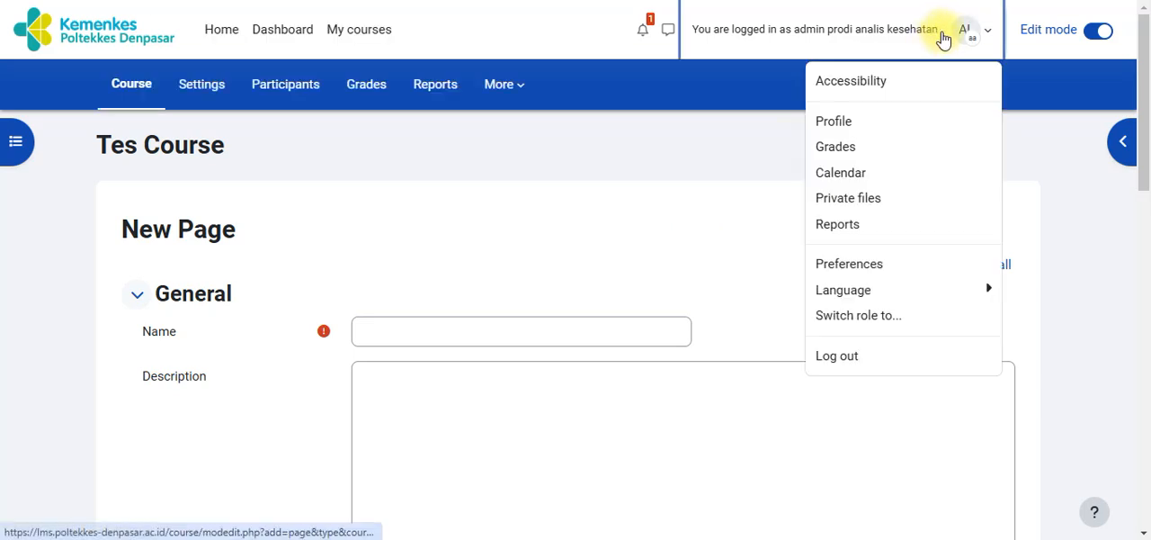
{"action": "left_click", "coordinate": [904, 299]}
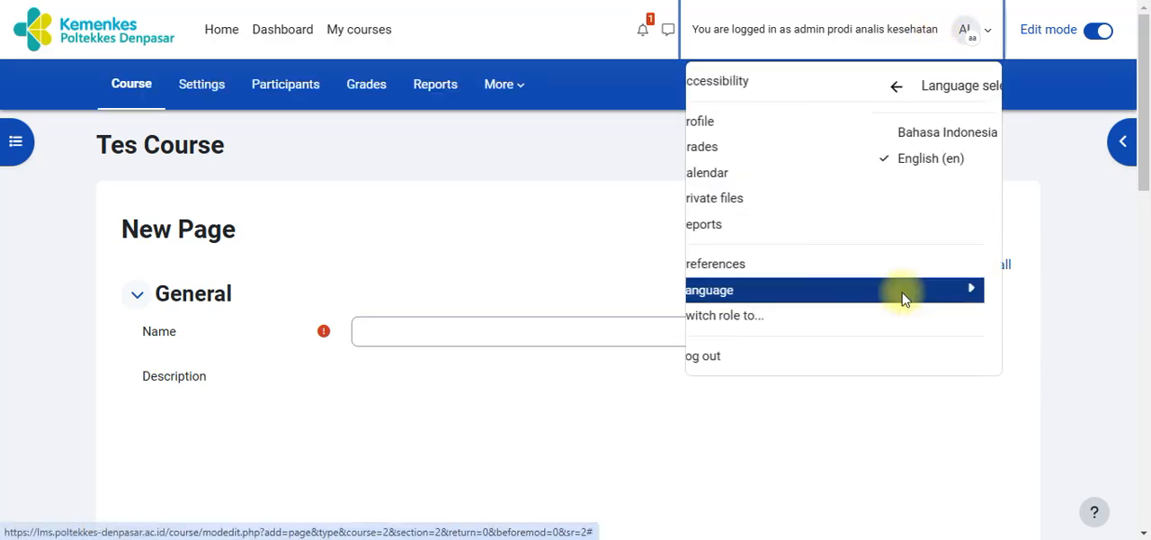
{"action": "left_click", "coordinate": [858, 132]}
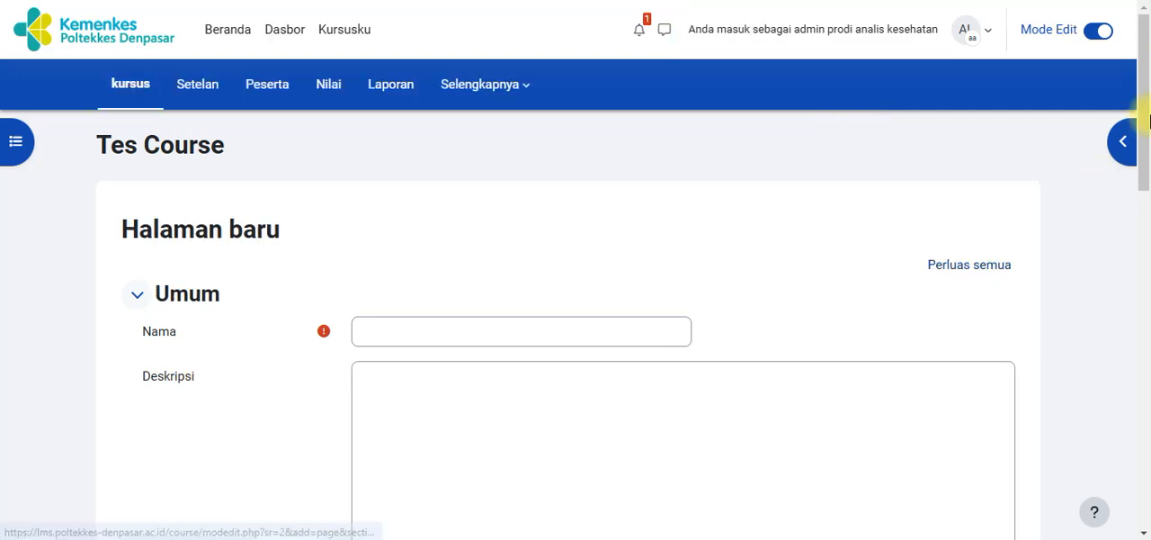
Name the new page "Materi video - Page" and enter "materi video page" as its description
{"action": "scroll", "coordinate": [619, 218], "scroll_direction": "down", "scroll_amount": 2}
{"action": "left_click", "coordinate": [558, 211]}
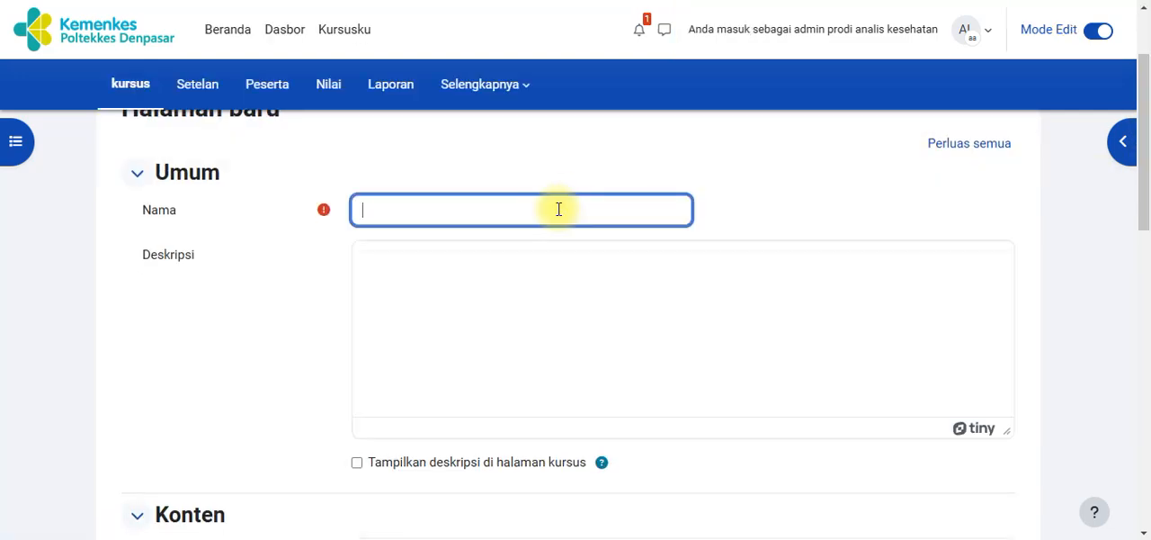
{"action": "type", "text": "Materi video"}
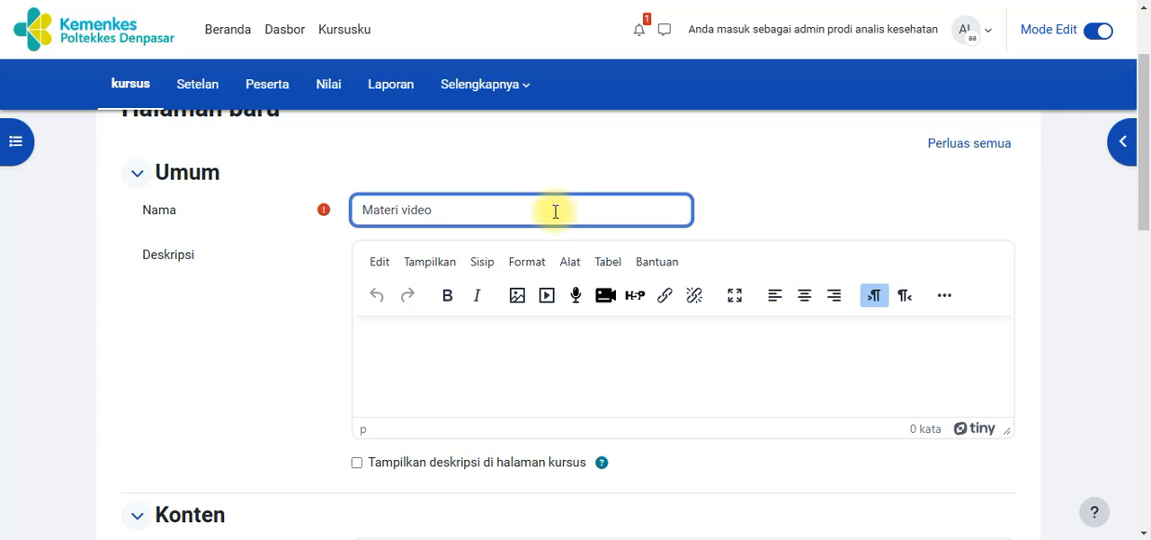
{"action": "type", "text": "- Page"}
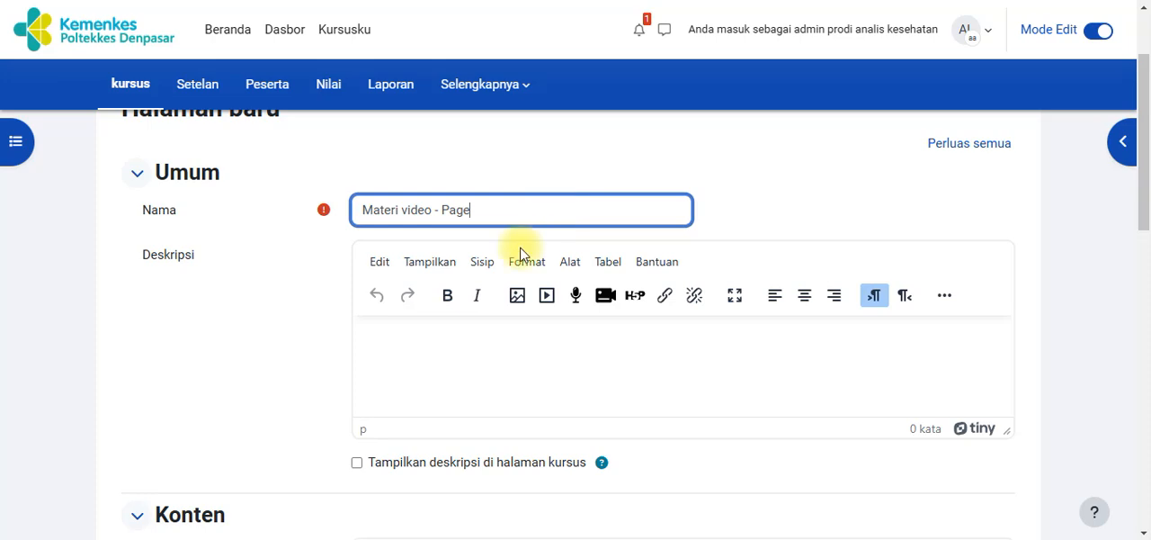
{"action": "left_click", "coordinate": [455, 351]}
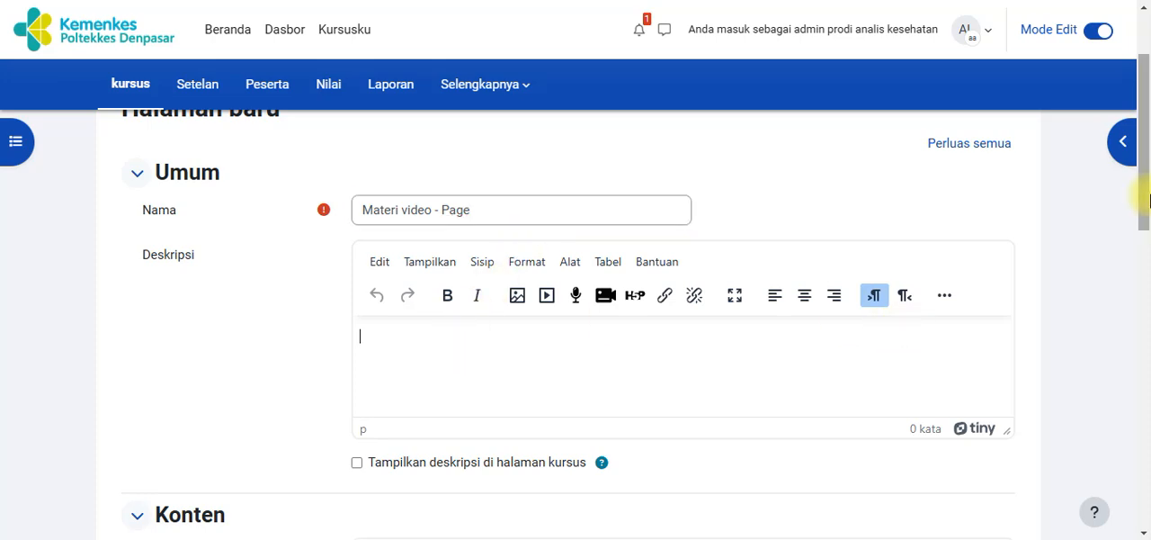
{"action": "left_click_drag", "start_coordinate": [1146, 162], "coordinate": [1145, 187]}
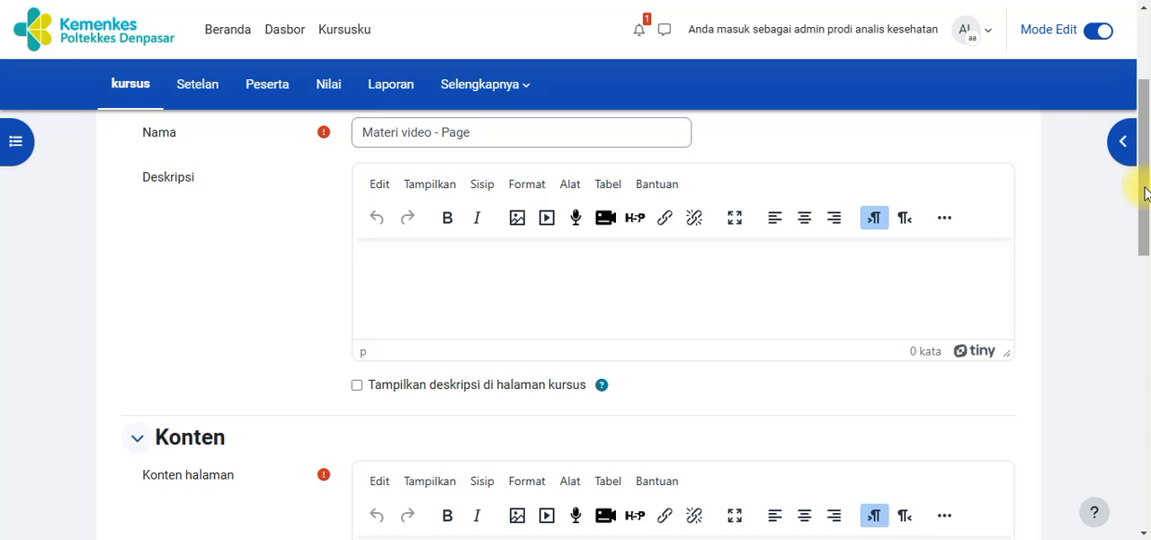
{"action": "type", "text": "materi video page"}
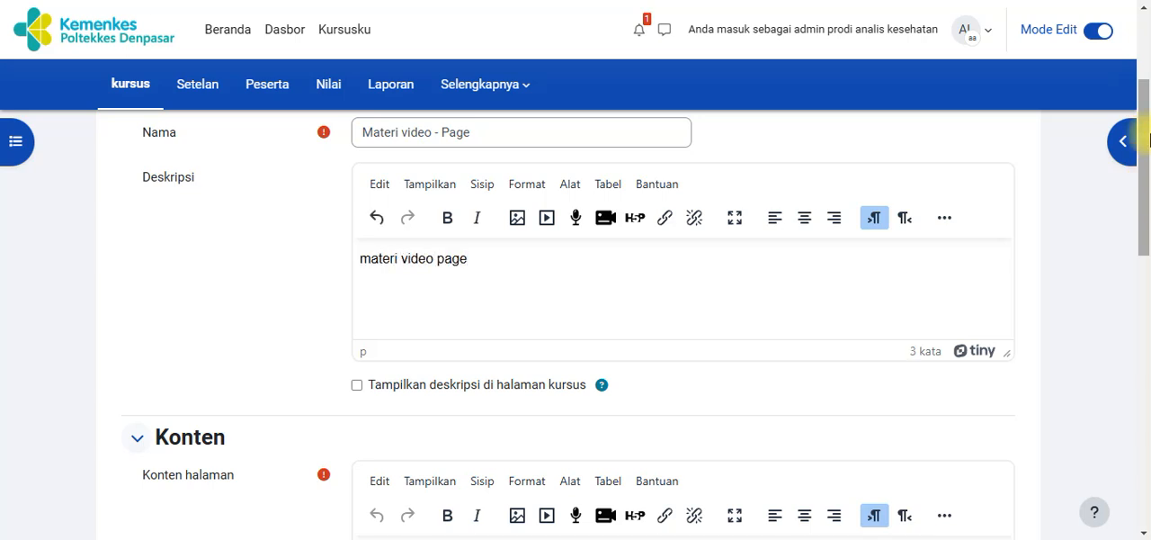
Write "mahasiswa harus melihat ssampai selesai" in the page content under Konten
{"action": "left_click_drag", "start_coordinate": [1145, 189], "coordinate": [1143, 233]}
{"action": "left_click", "coordinate": [427, 333]}
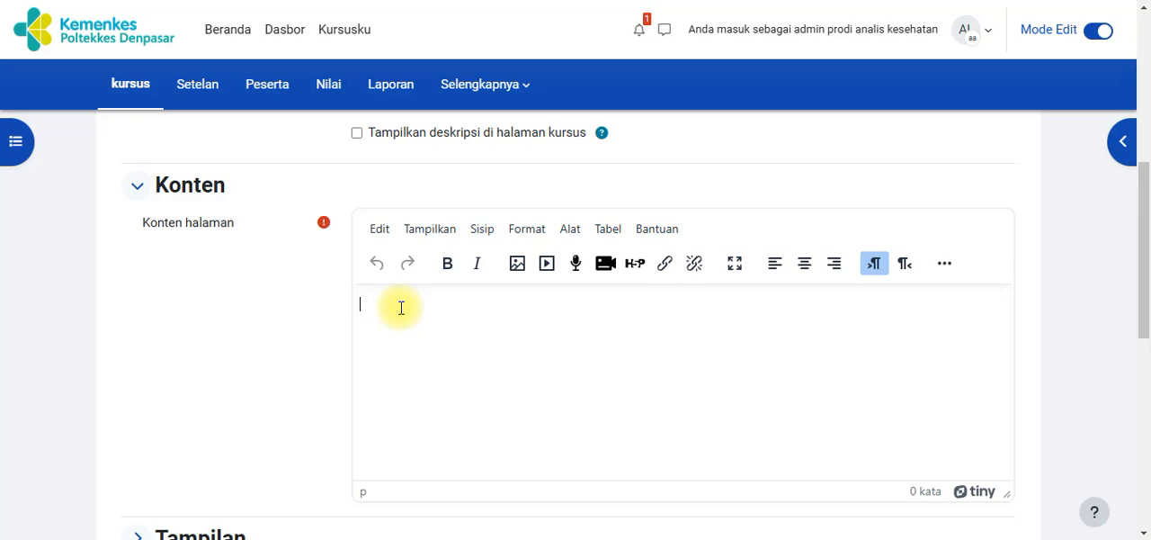
{"action": "type", "text": "mahasiswa harus meli"}
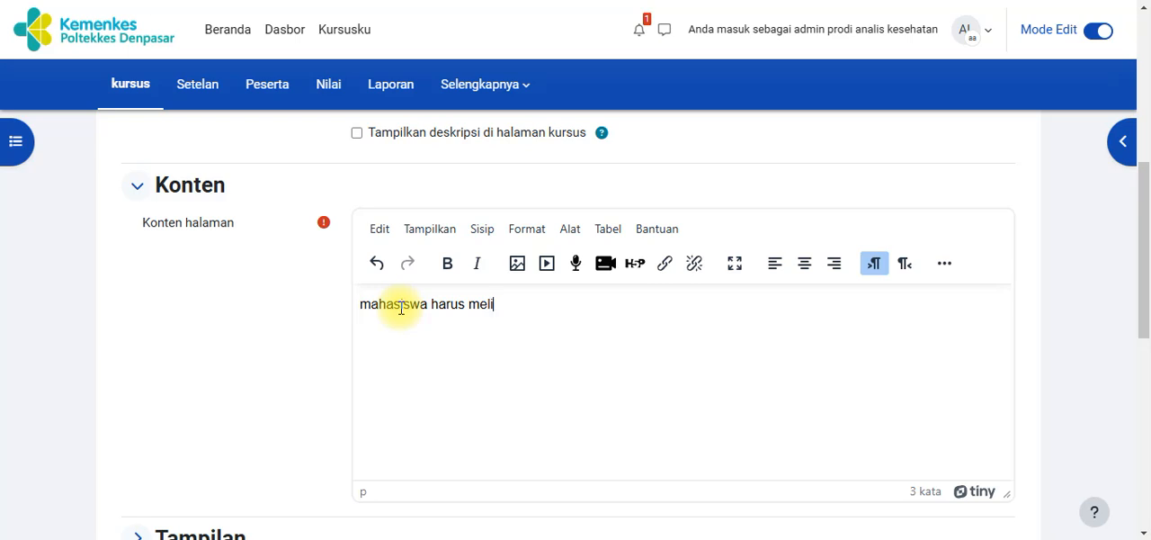
{"action": "type", "text": "hat ssampai selesai"}
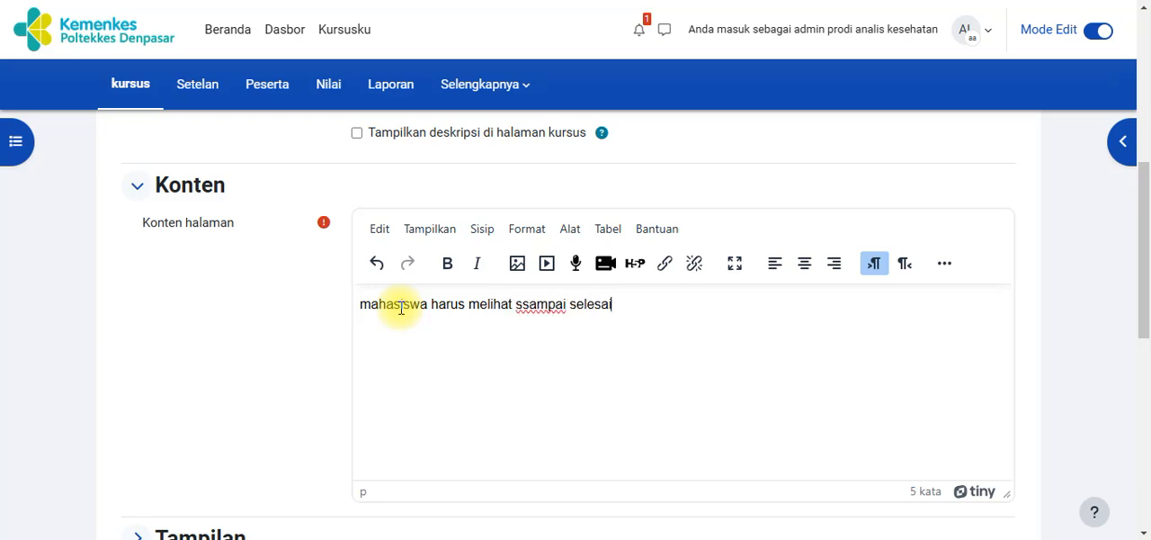
{"action": "left_click", "coordinate": [546, 268]}
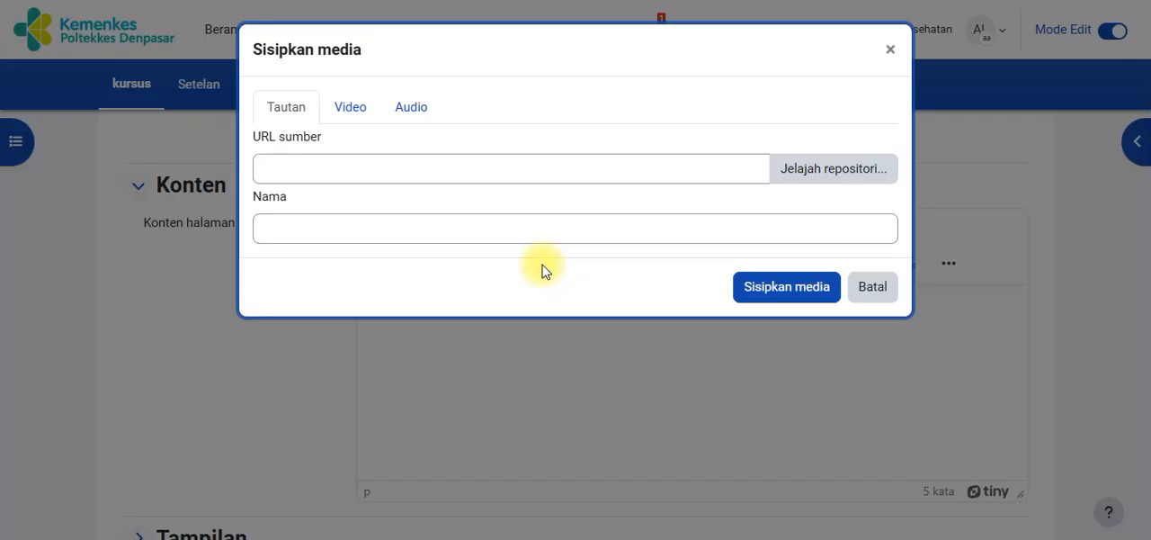
{"action": "left_click", "coordinate": [350, 109]}
{"action": "left_click", "coordinate": [360, 178]}
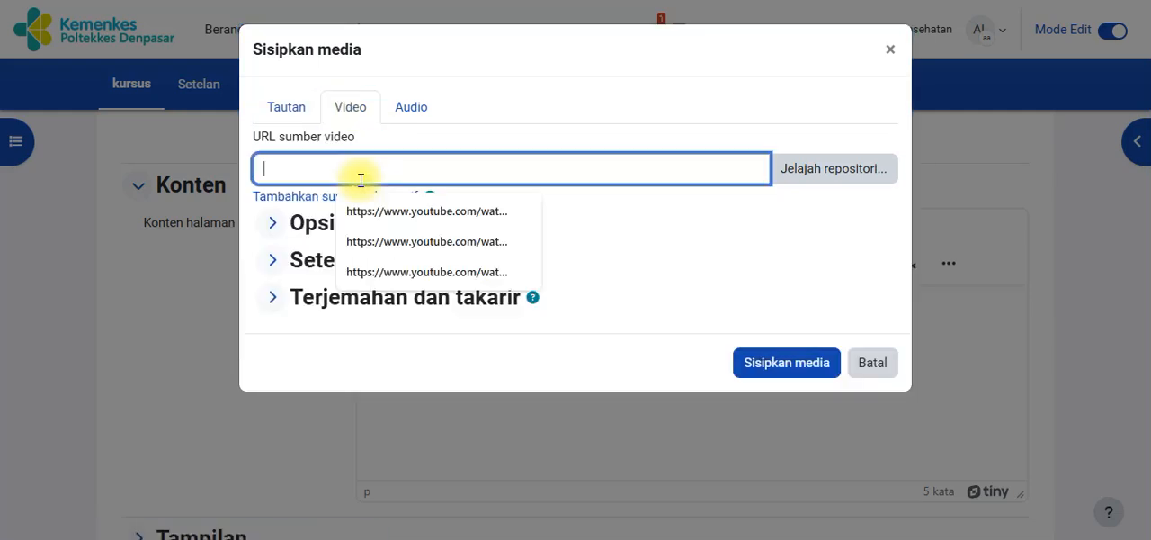
{"action": "type", "text": "https://www.youtube.com/watch?v=a420Dv_k--w"}
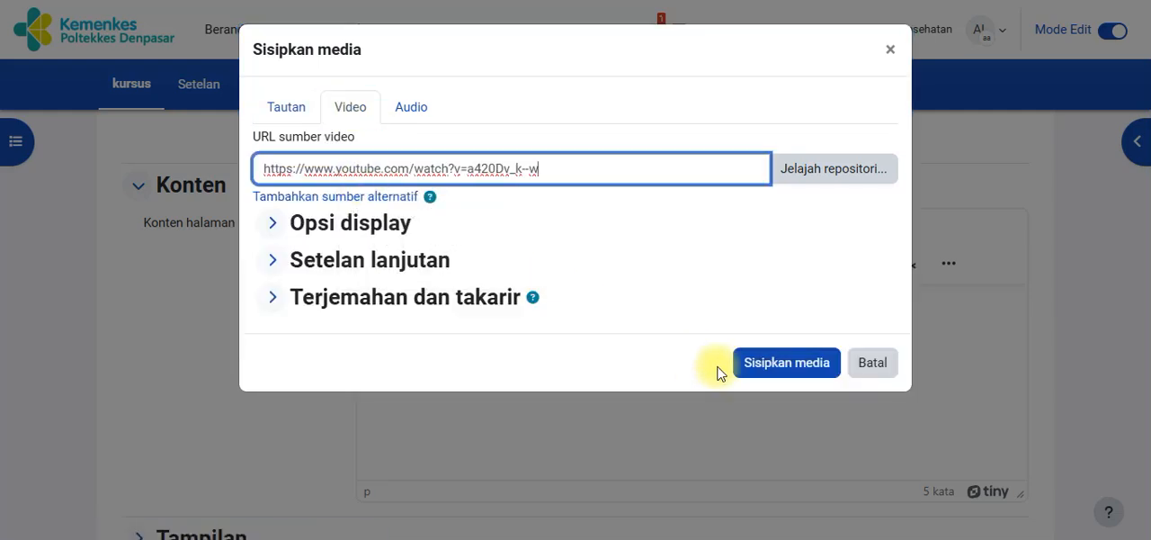
{"action": "left_click", "coordinate": [767, 363]}
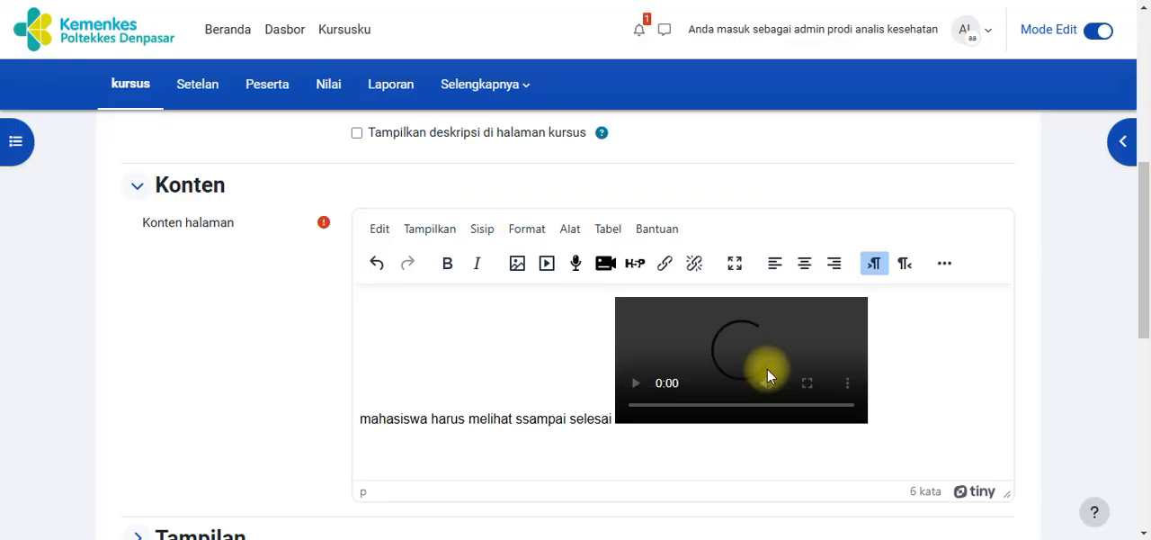
Delete the sentence in front of the video in the page content, keeping only the video
{"action": "left_click", "coordinate": [528, 418]}
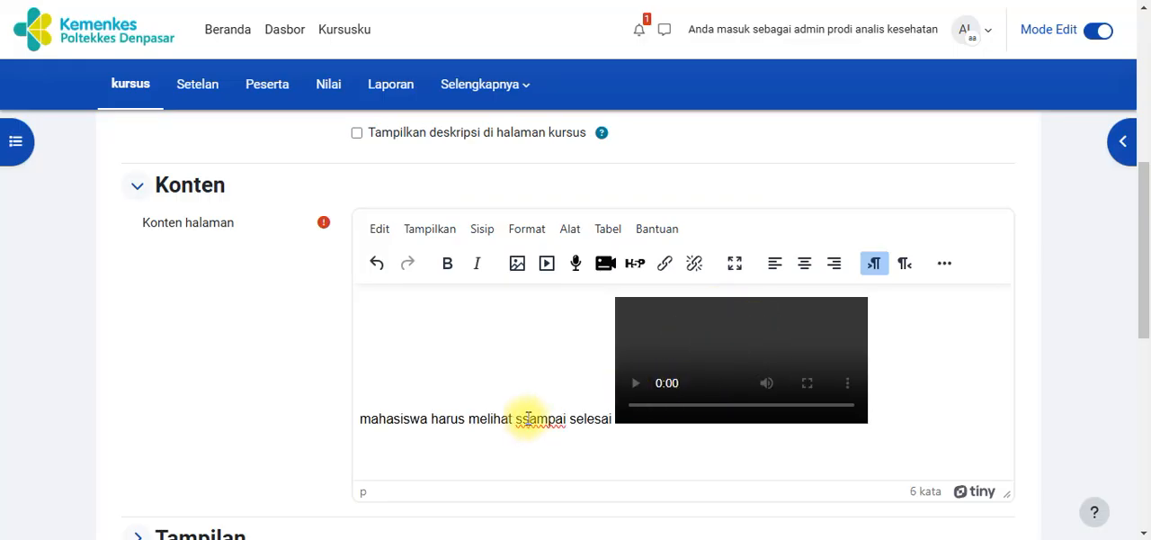
{"action": "left_click_drag", "start_coordinate": [605, 419], "coordinate": [351, 427]}
{"action": "key", "text": "BackSpace"}
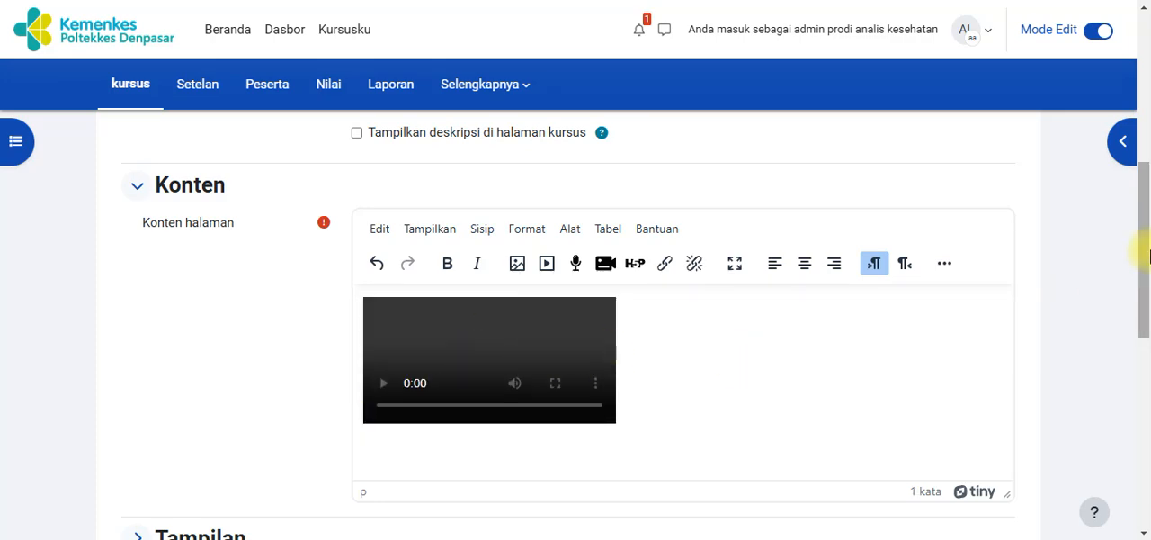
Save and display the page resource, and check the embedded video on its page
{"action": "left_click_drag", "start_coordinate": [1142, 238], "coordinate": [1144, 396]}
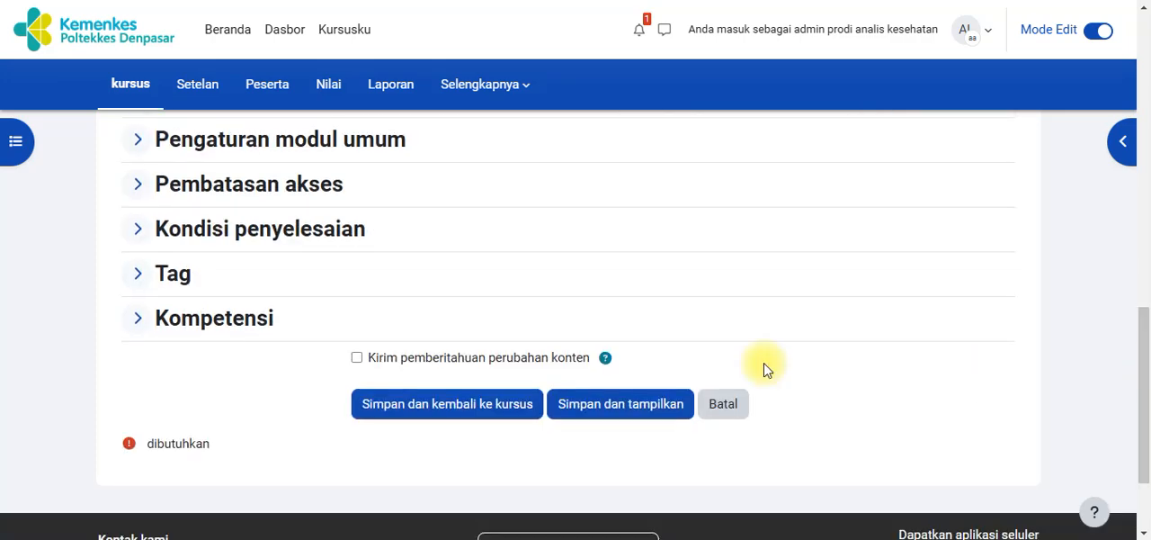
{"action": "left_click", "coordinate": [650, 407]}
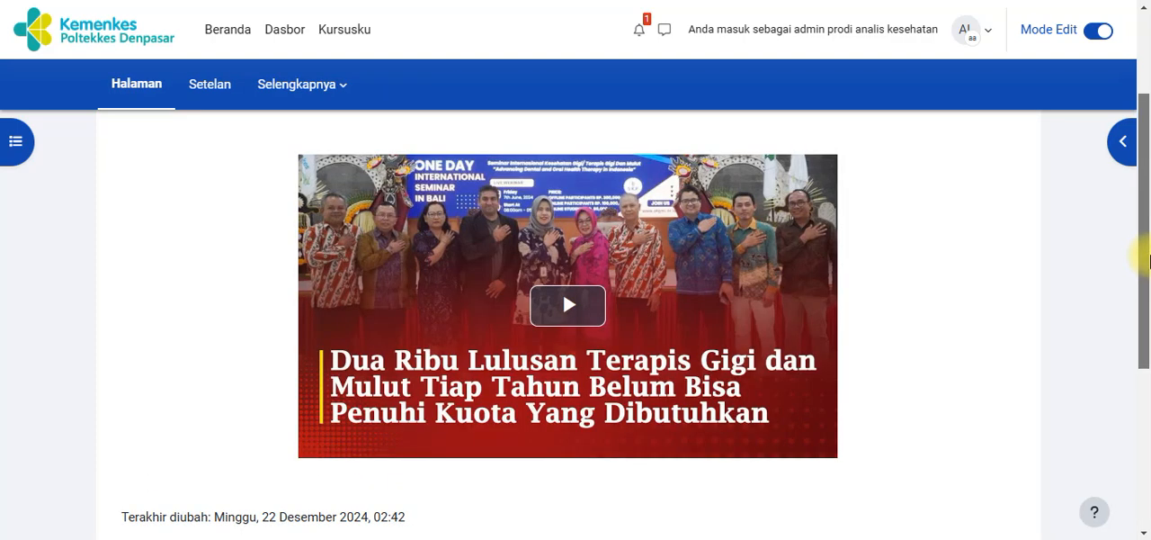
{"action": "mouse_move", "coordinate": [1146, 261]}
{"action": "left_mouse_down"}
{"action": "mouse_move", "coordinate": [1147, 187]}
{"action": "mouse_move", "coordinate": [1142, 261]}
{"action": "left_mouse_up"}
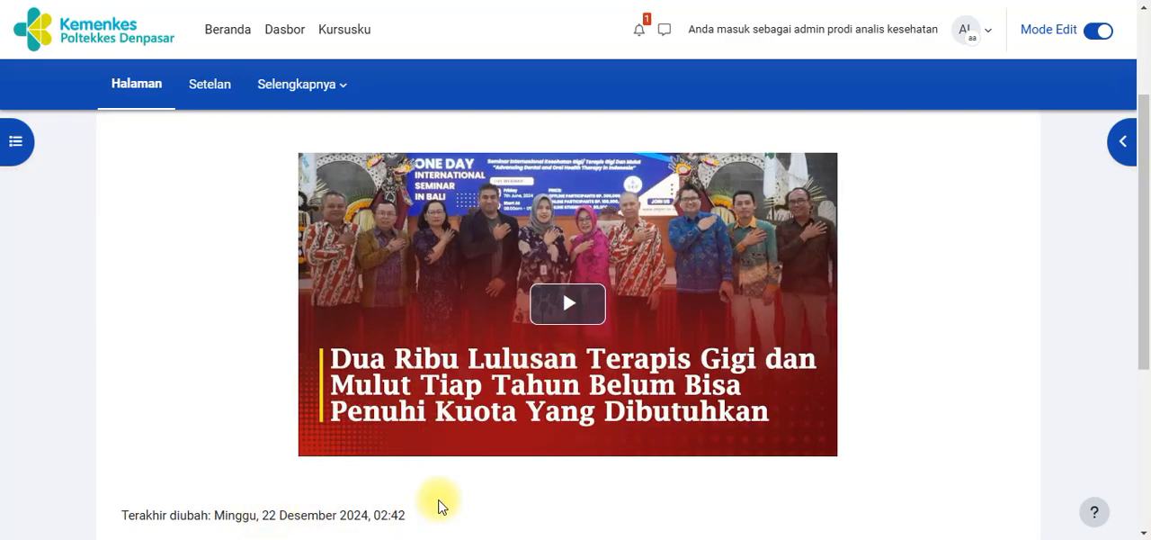
{"action": "left_click_drag", "start_coordinate": [1146, 301], "coordinate": [1147, 243]}
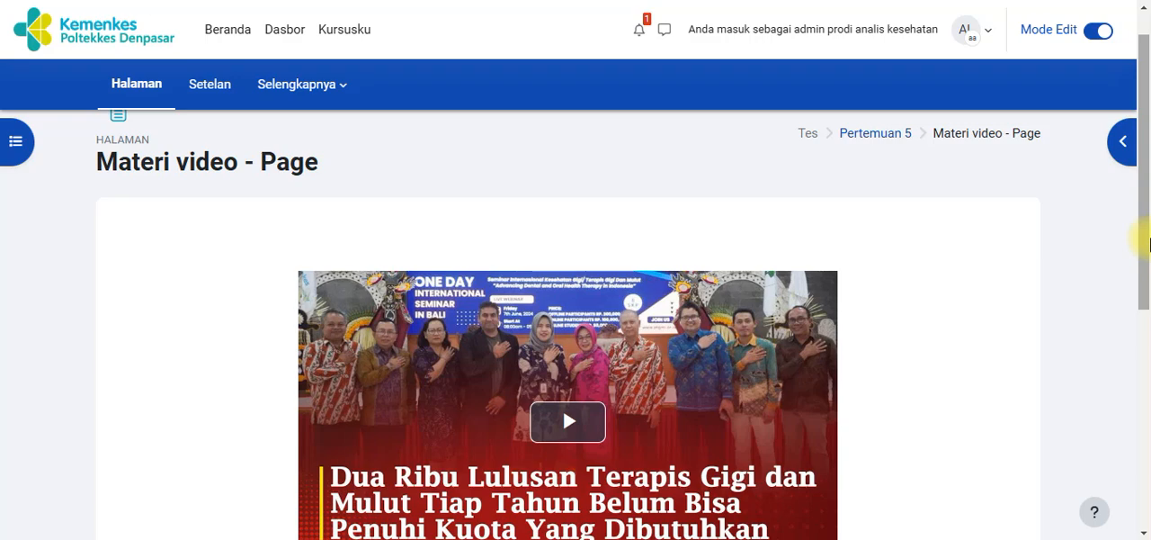
{"action": "left_click_drag", "start_coordinate": [1149, 243], "coordinate": [1148, 219]}
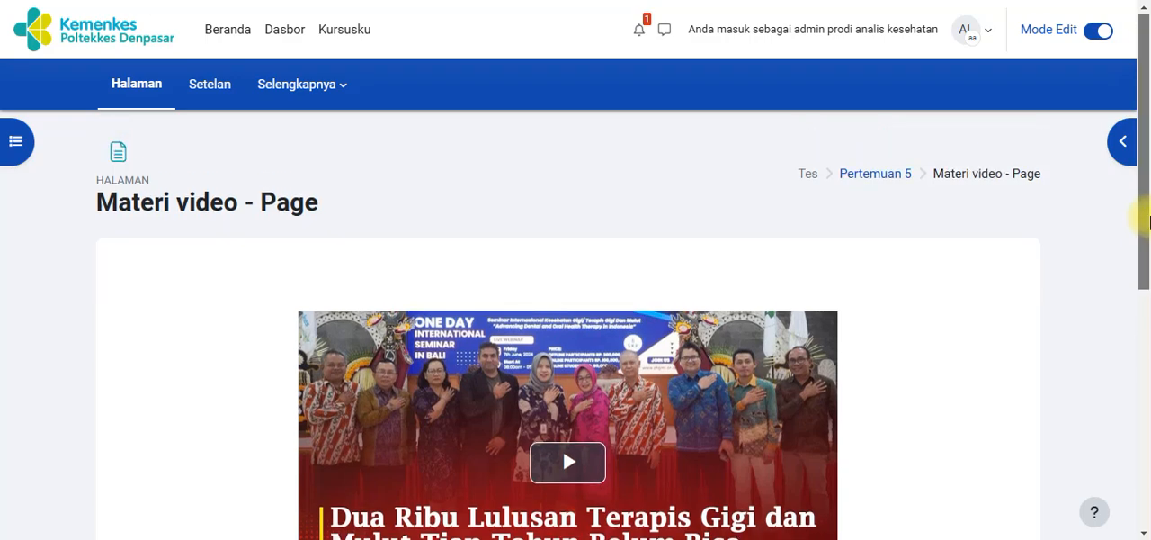